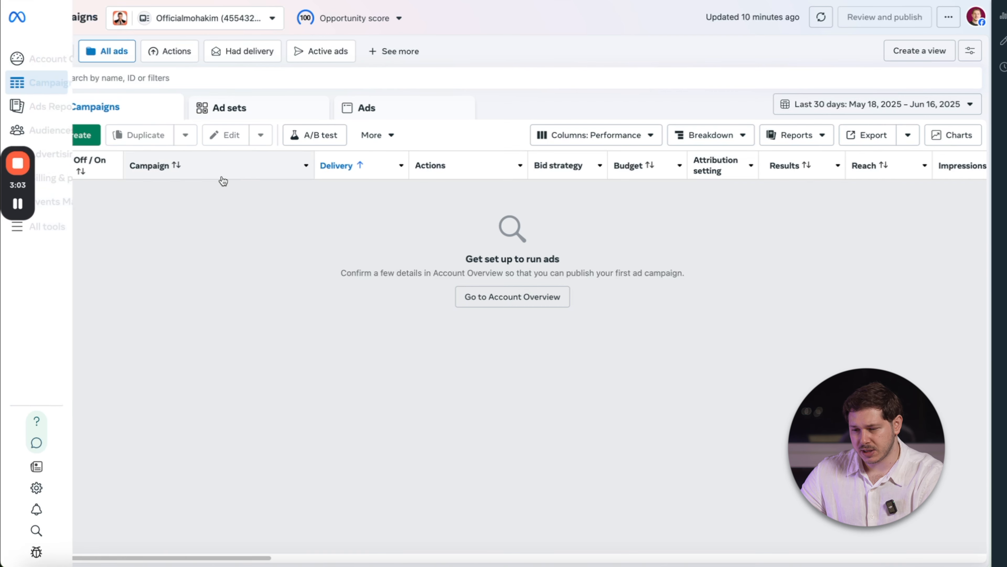
Create a new auction campaign with the Leads objective and the manual leads campaign setup.
click(75, 134)
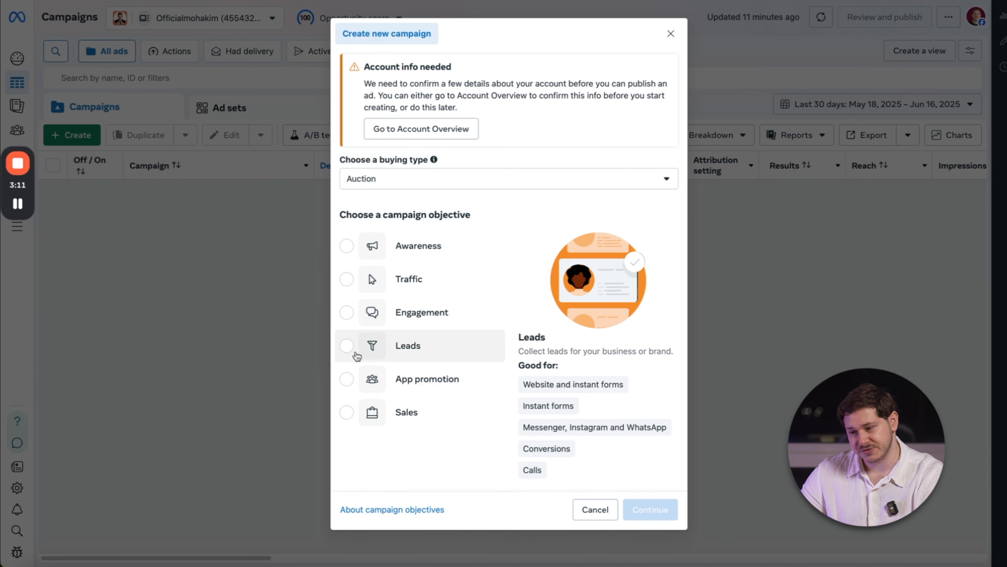
click(347, 348)
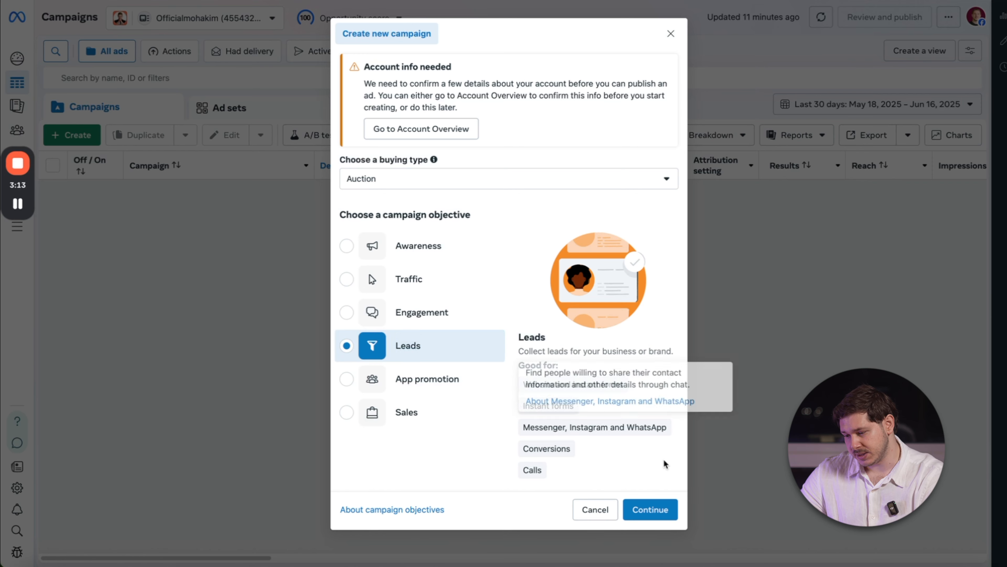
click(660, 510)
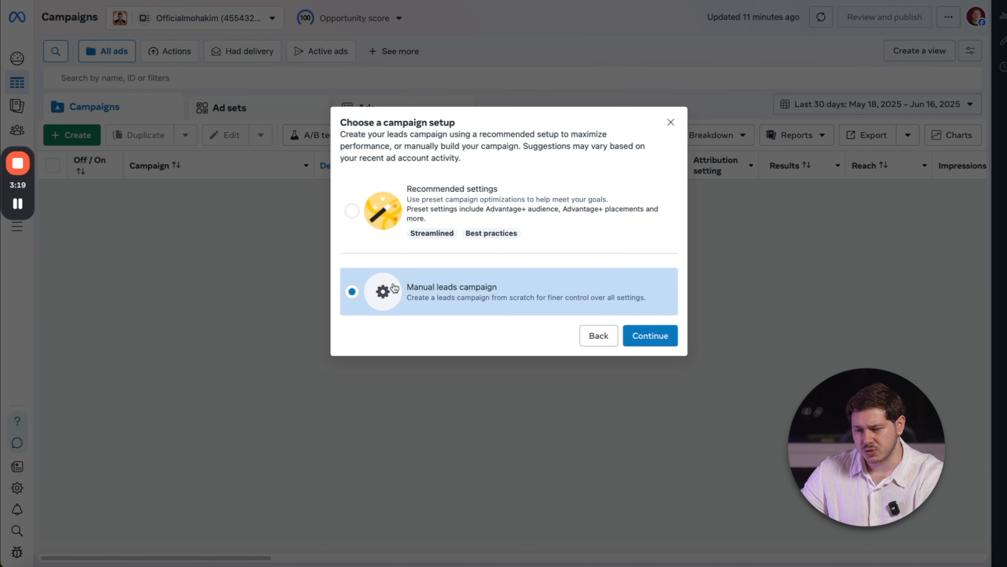
click(663, 335)
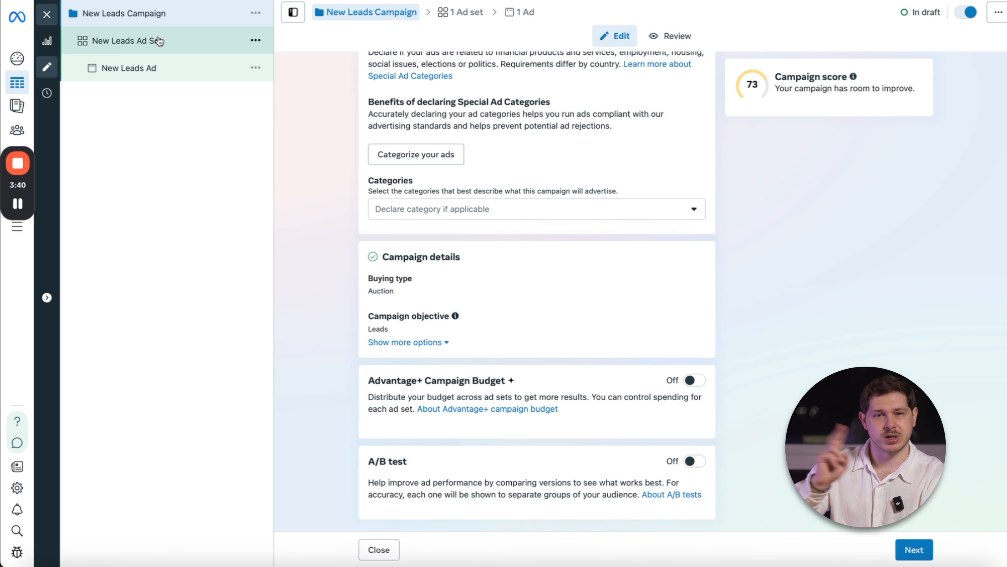
Proceed to the leads ad set and try Instagram, then Messenger, as the conversion location.
scroll(611, 285, up, 2)
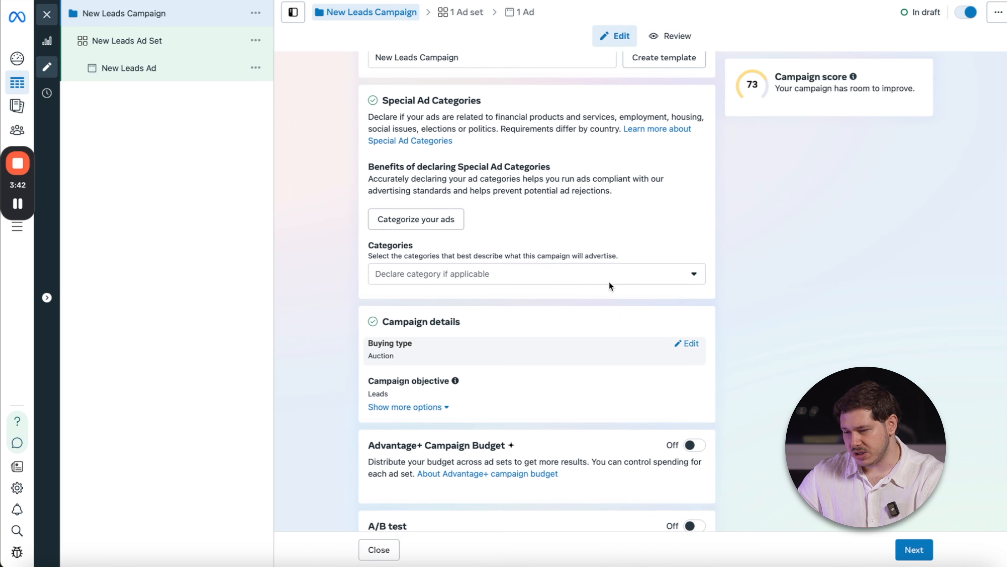
click(914, 549)
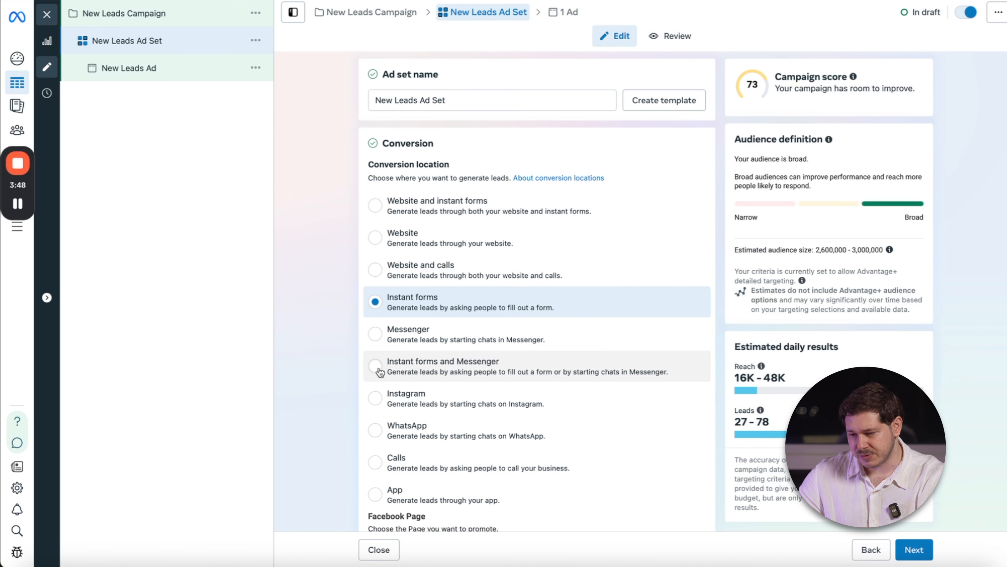
click(375, 397)
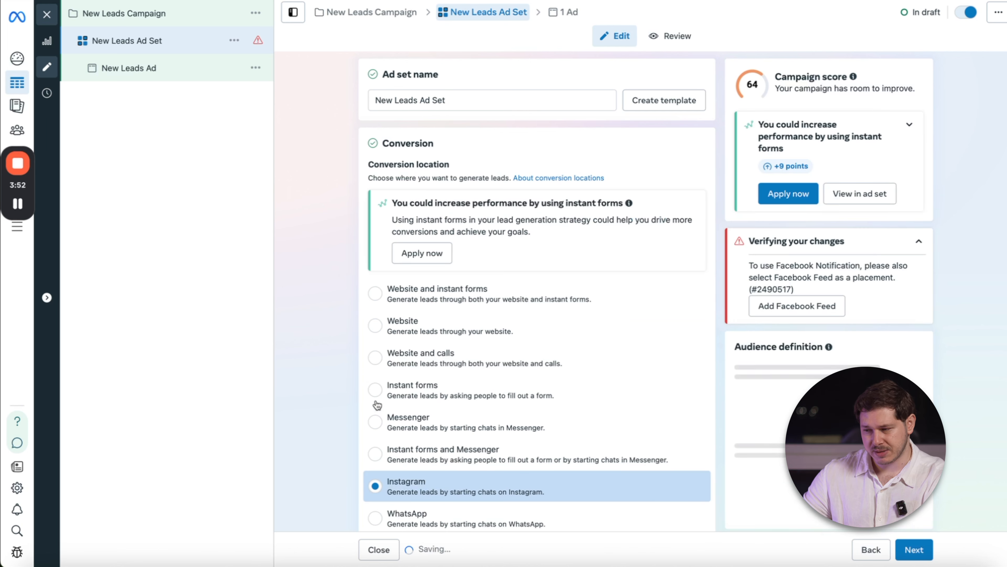
click(375, 423)
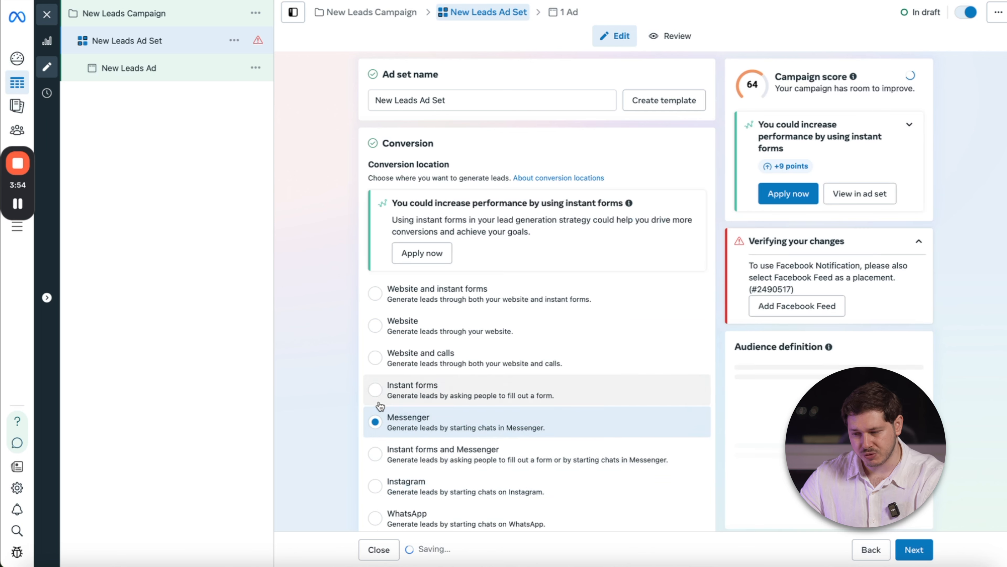
scroll(413, 387, down, 7)
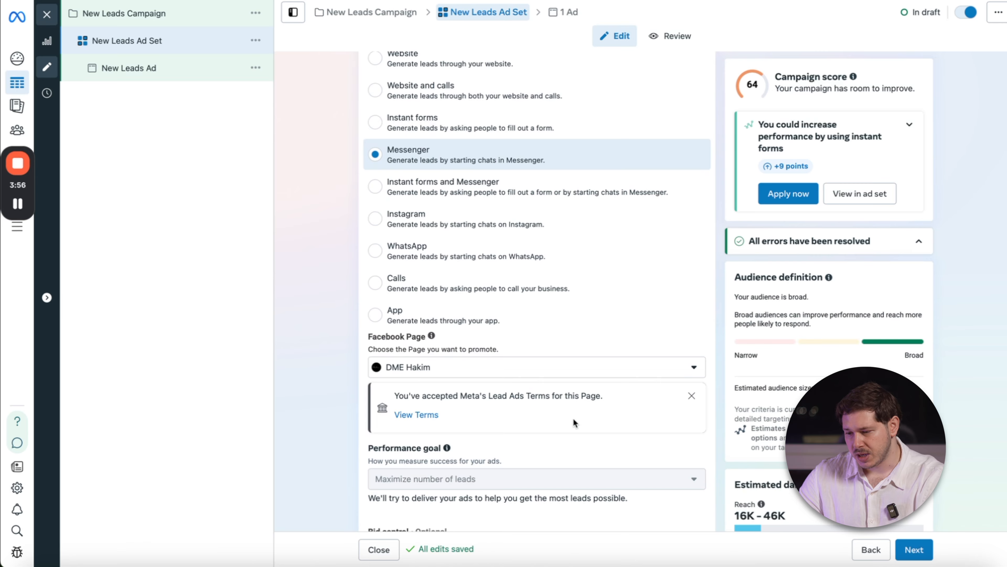
scroll(573, 418, up, 5)
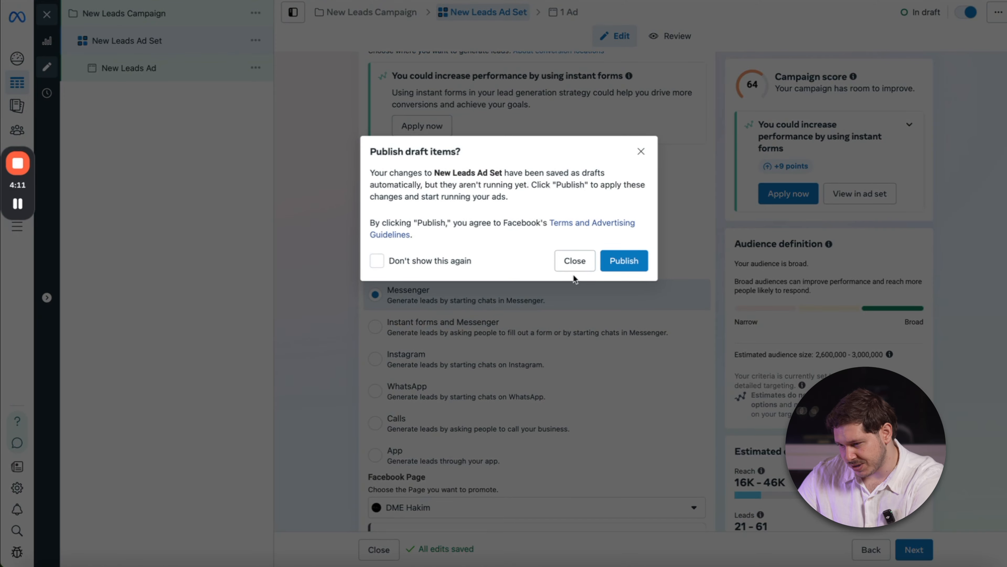
Close the ad set editor, discard all drafts of the leads campaign and dismiss the payment method notice.
click(574, 261)
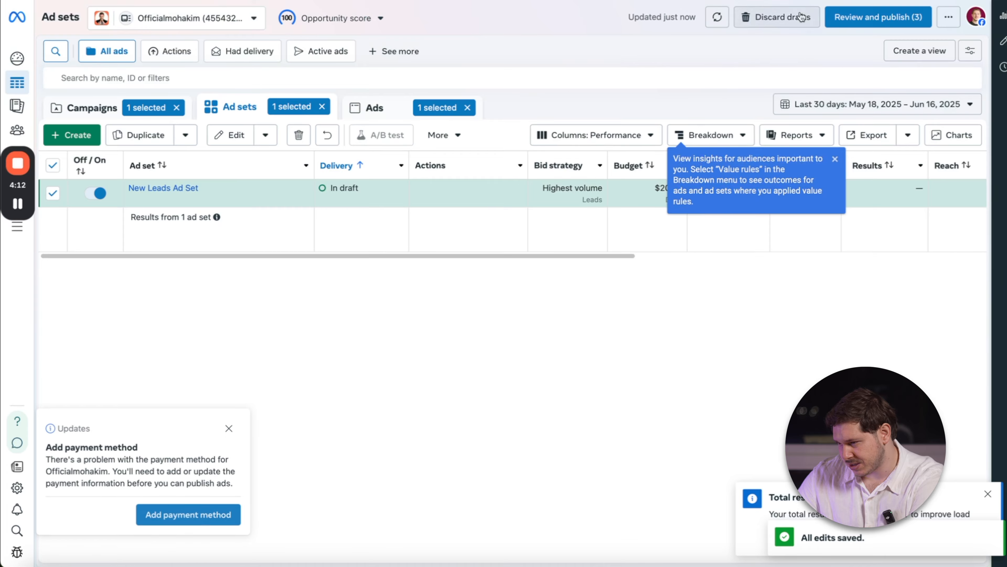
click(779, 17)
click(624, 234)
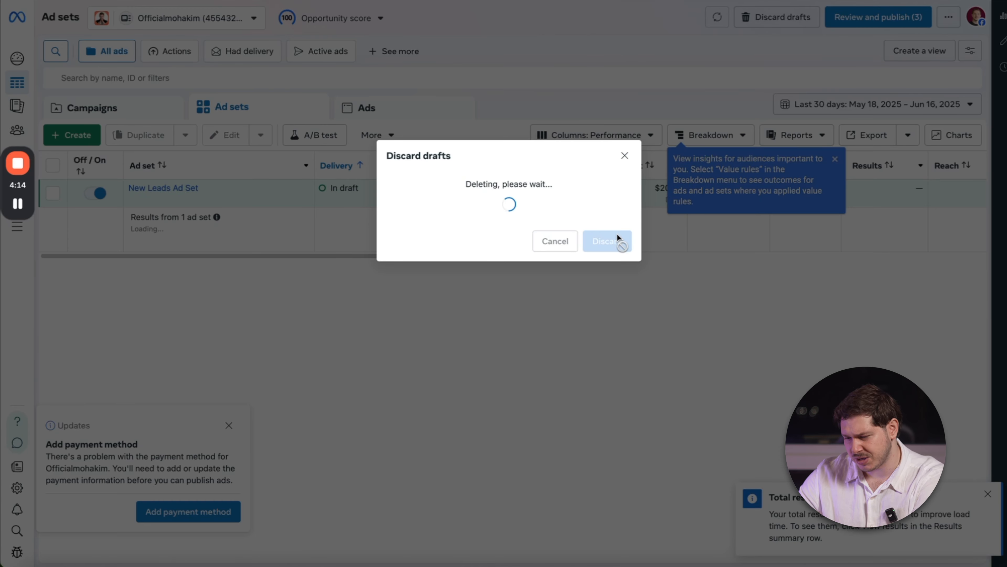
click(228, 427)
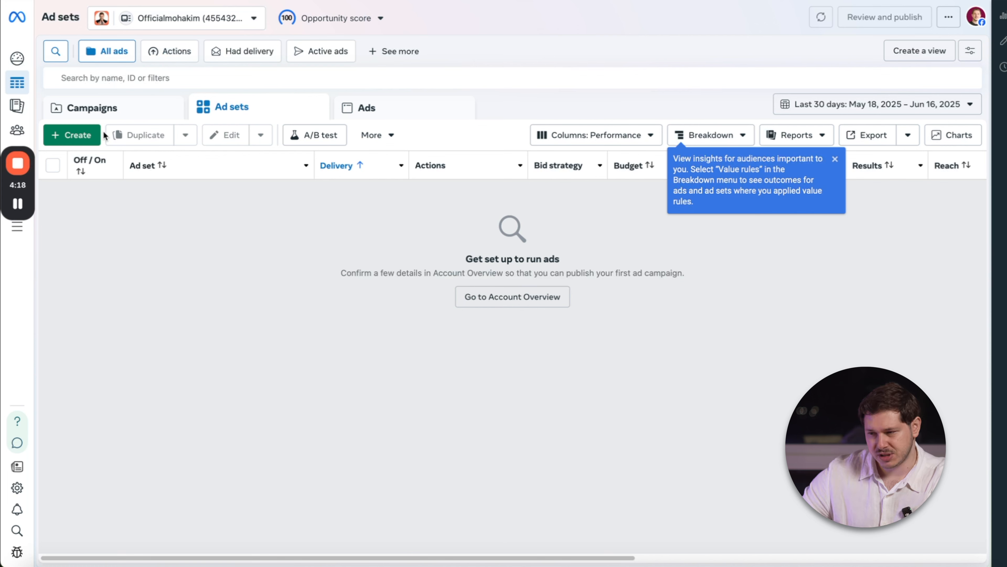
Create a new auction campaign with the Engagement objective and the manual engagement campaign setup.
click(74, 135)
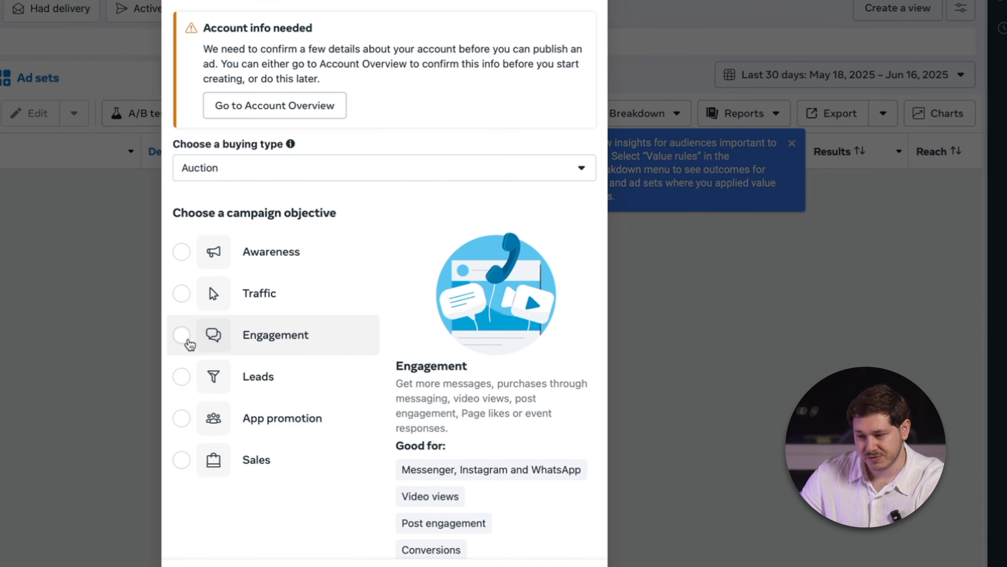
click(243, 340)
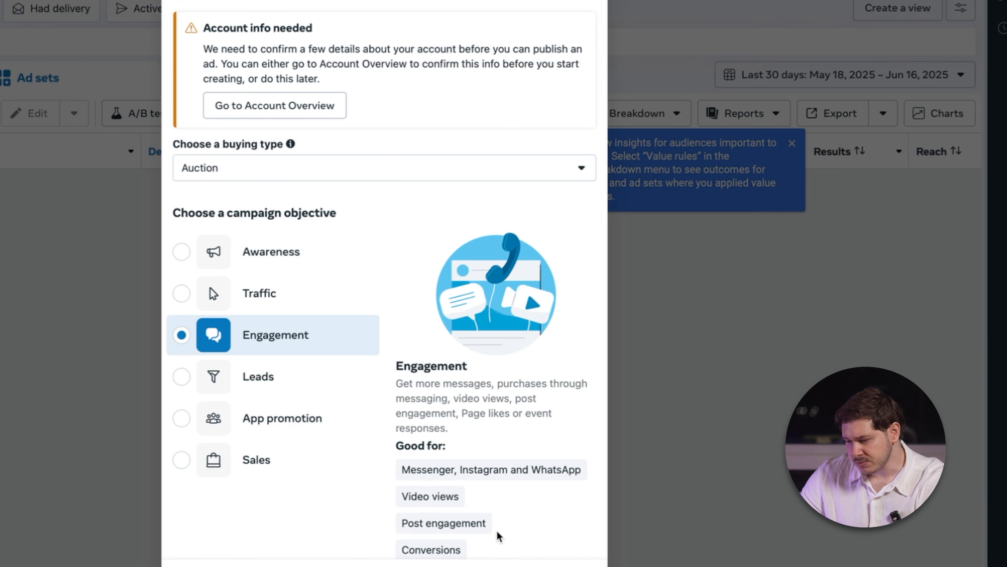
click(561, 566)
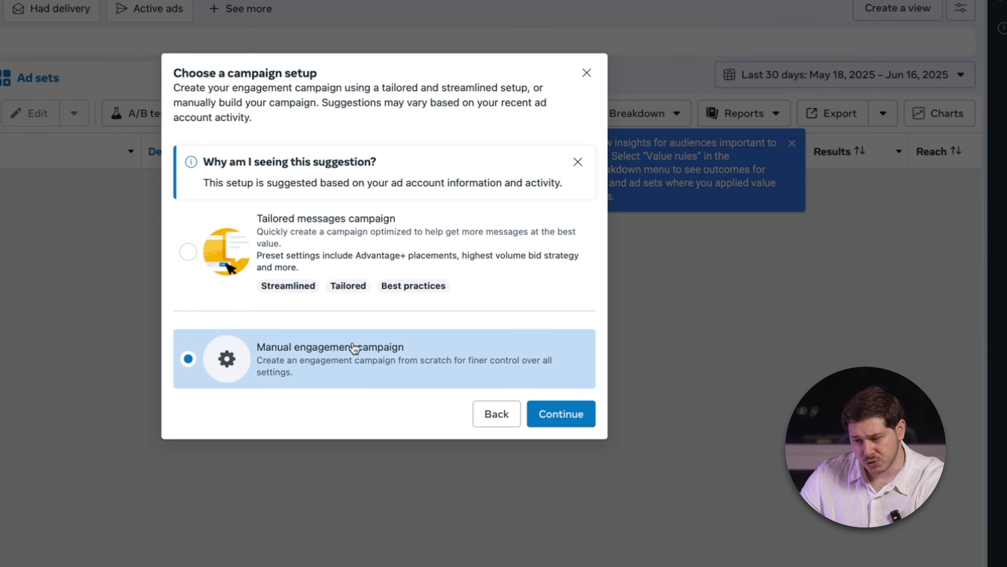
click(565, 411)
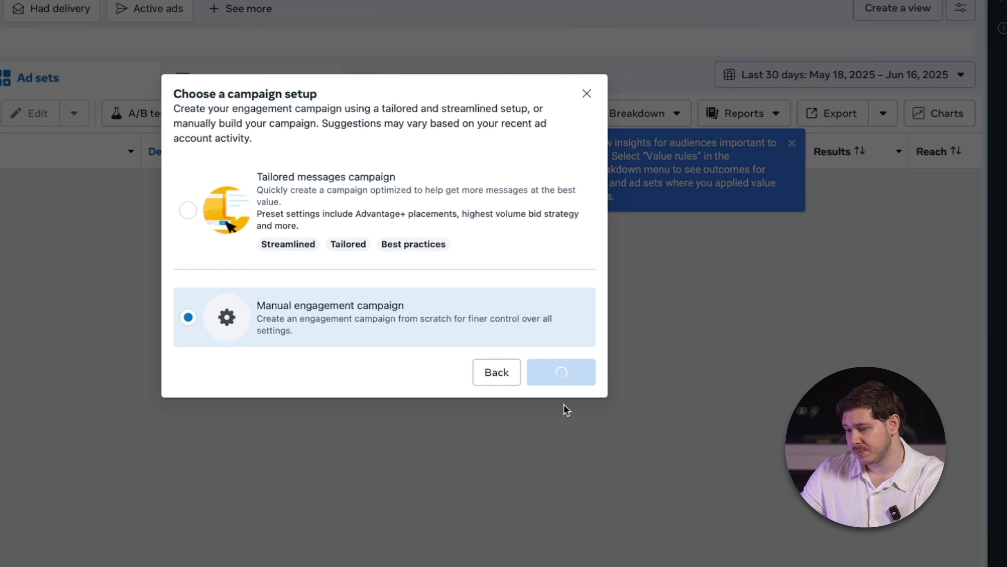
scroll(382, 354, down, 3)
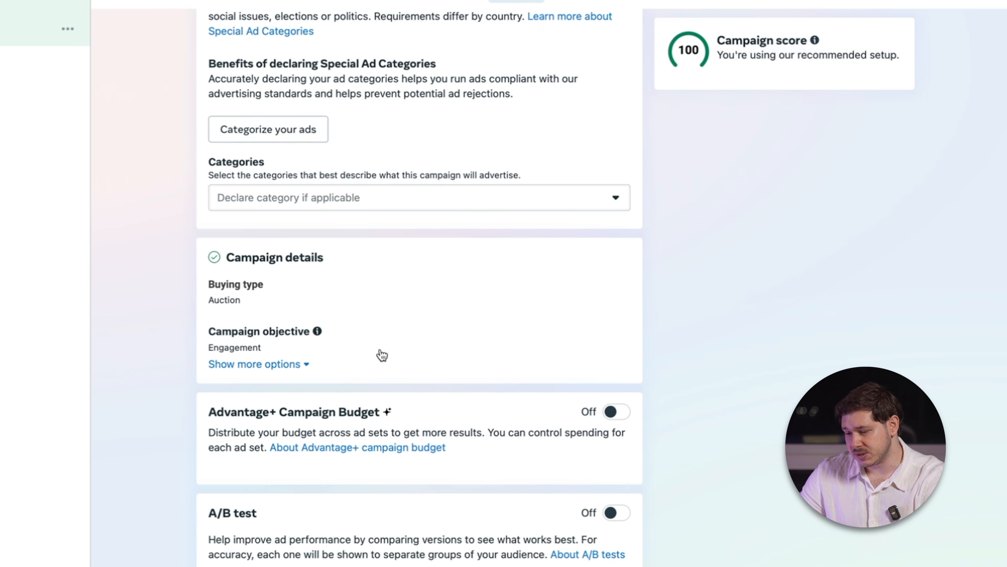
scroll(465, 427, up, 3)
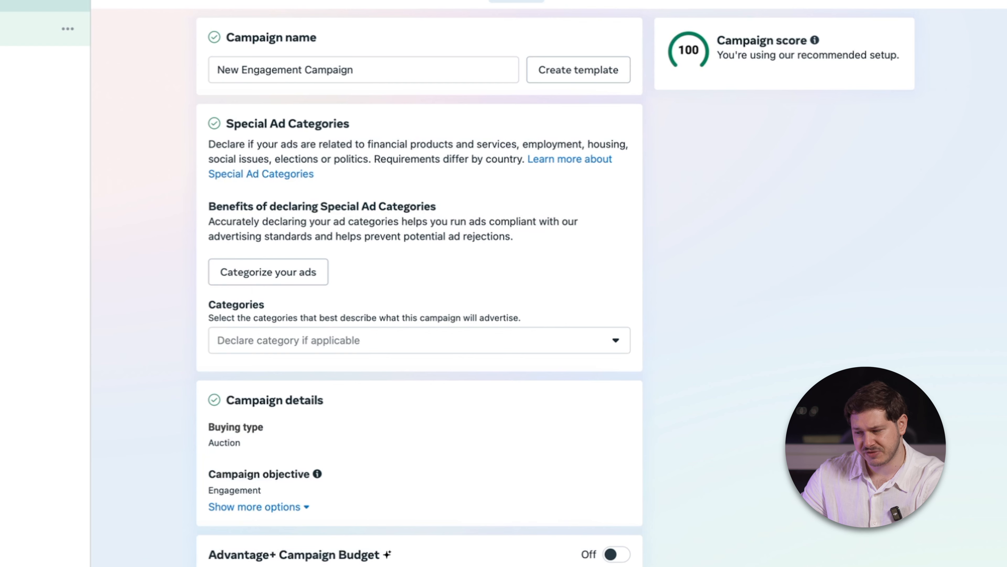
Open the engagement ad set and keep Message destinations as its conversion location.
click(8, 4)
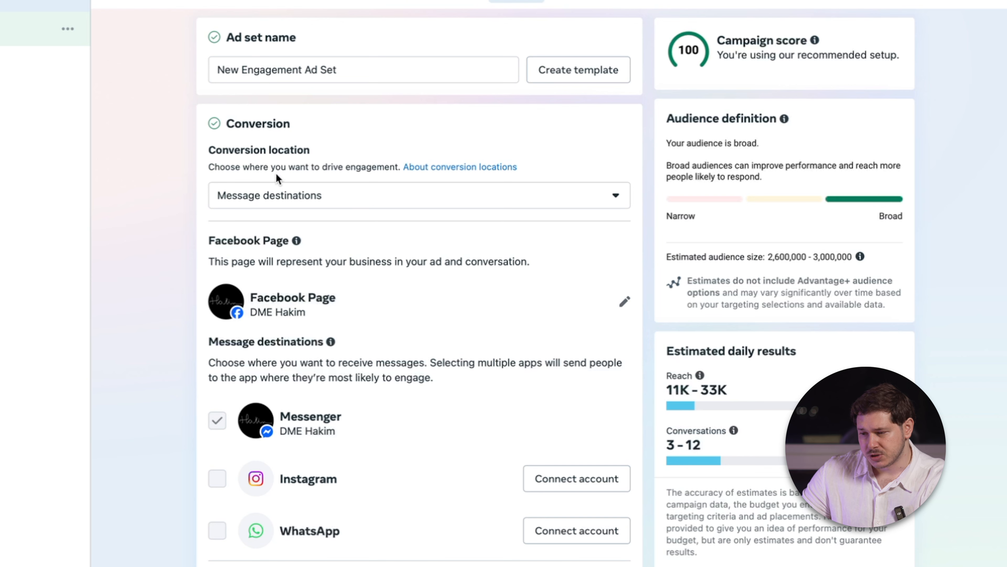
click(254, 204)
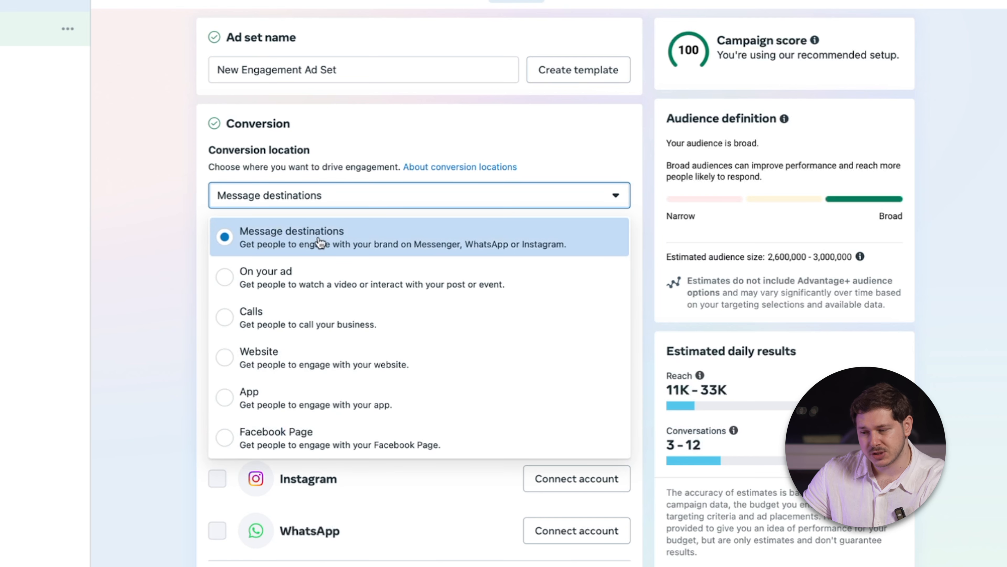
click(393, 190)
Use Dark Mattr as the ad set's Facebook Page and toggle Messenger among the message destinations.
scroll(394, 135, down, 3)
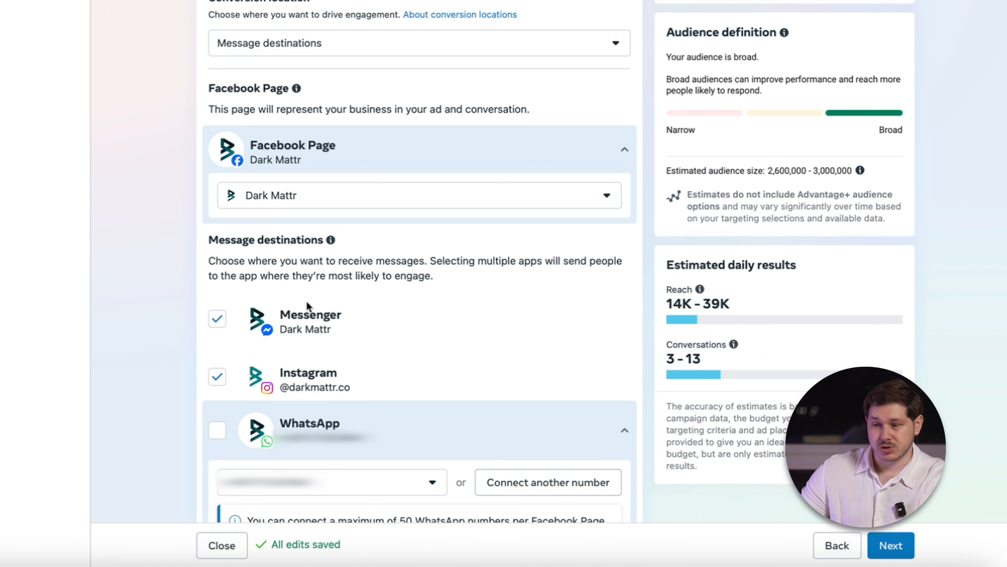
scroll(310, 306, down, 3)
scroll(314, 270, up, 3)
scroll(314, 341, down, 1)
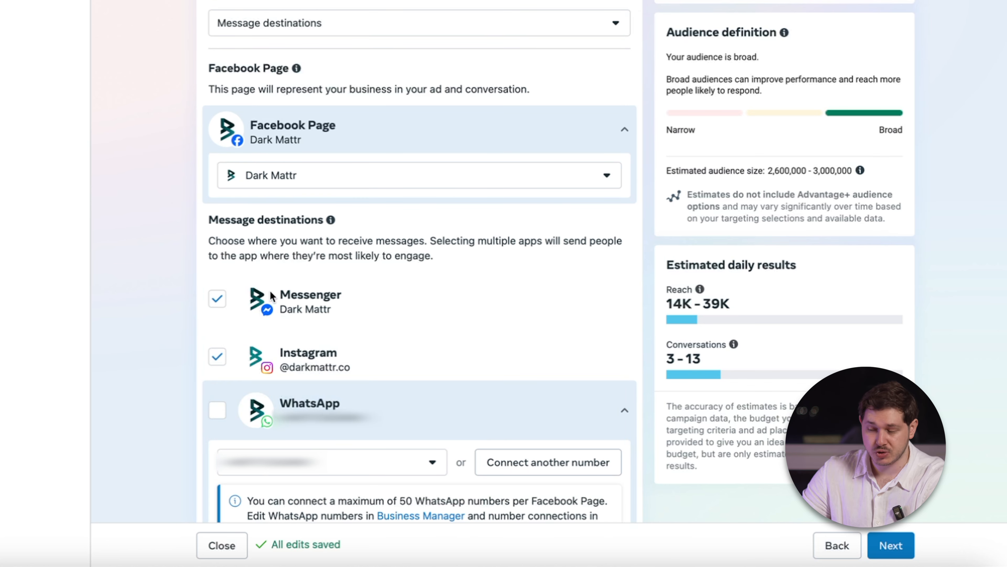
click(215, 300)
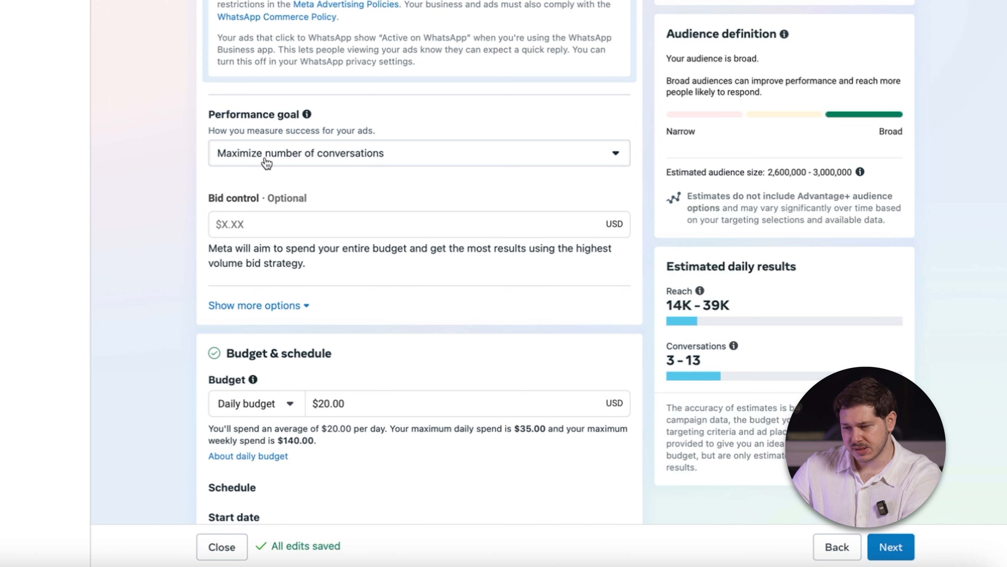
Examine the ad set's performance goal choices and its budget and schedule settings.
click(424, 160)
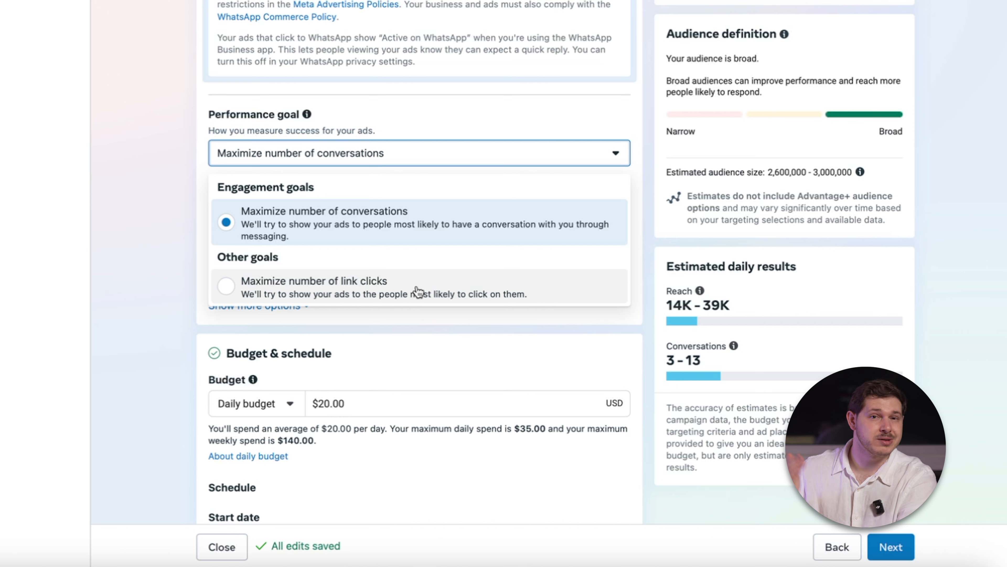
click(383, 152)
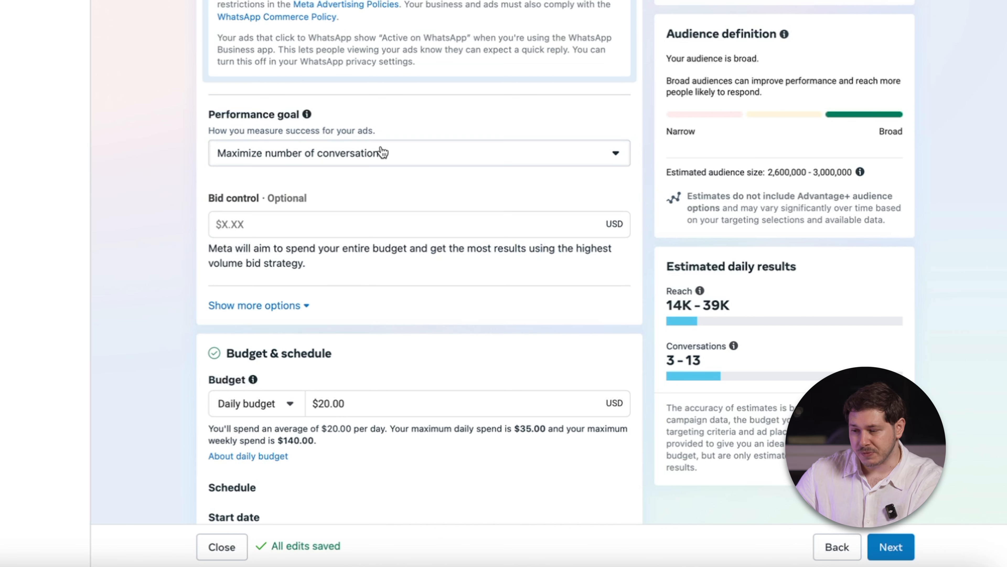
scroll(393, 172, down, 4)
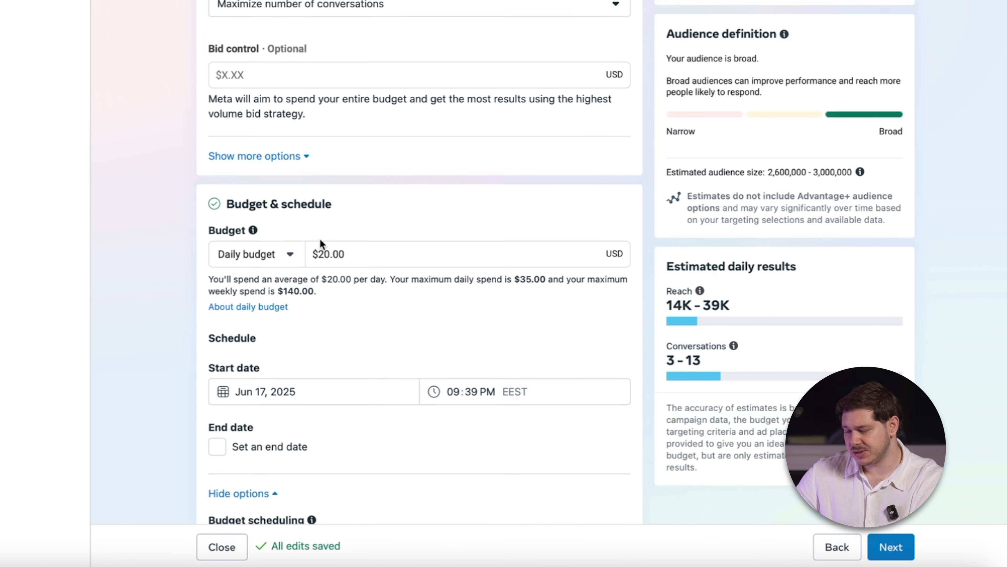
scroll(343, 277, down, 6)
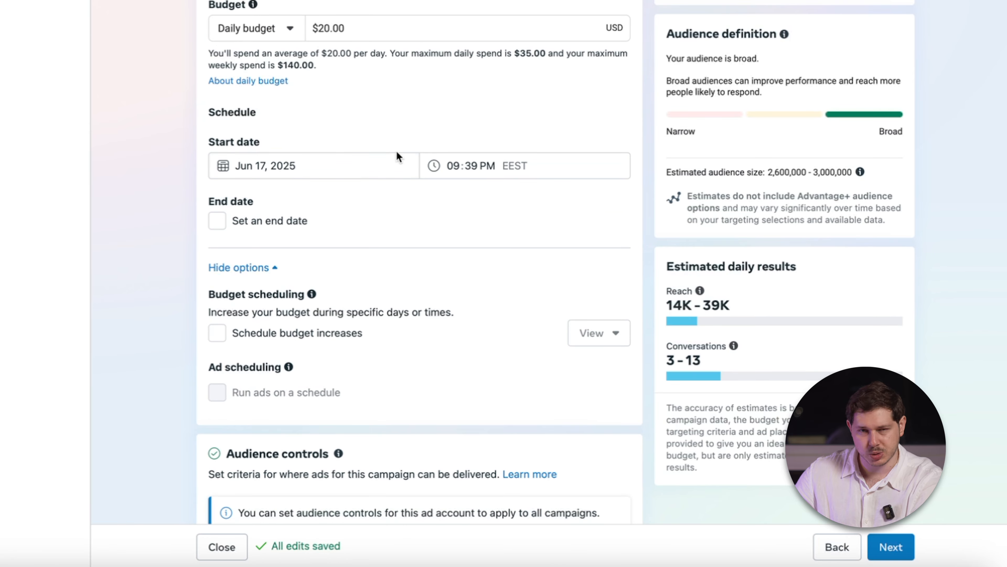
scroll(364, 180, down, 10)
scroll(363, 180, up, 3)
scroll(327, 46, up, 2)
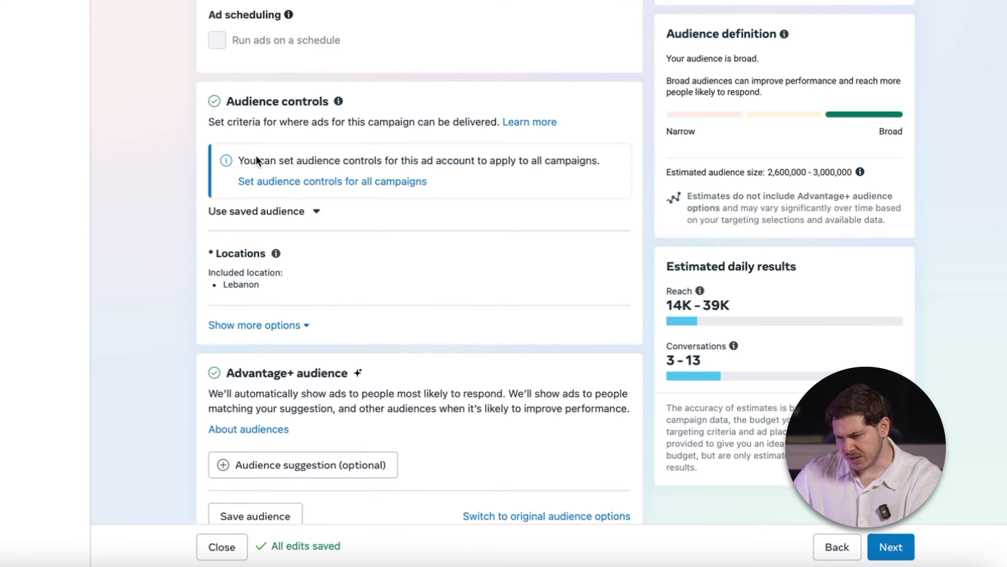
scroll(256, 155, up, 4)
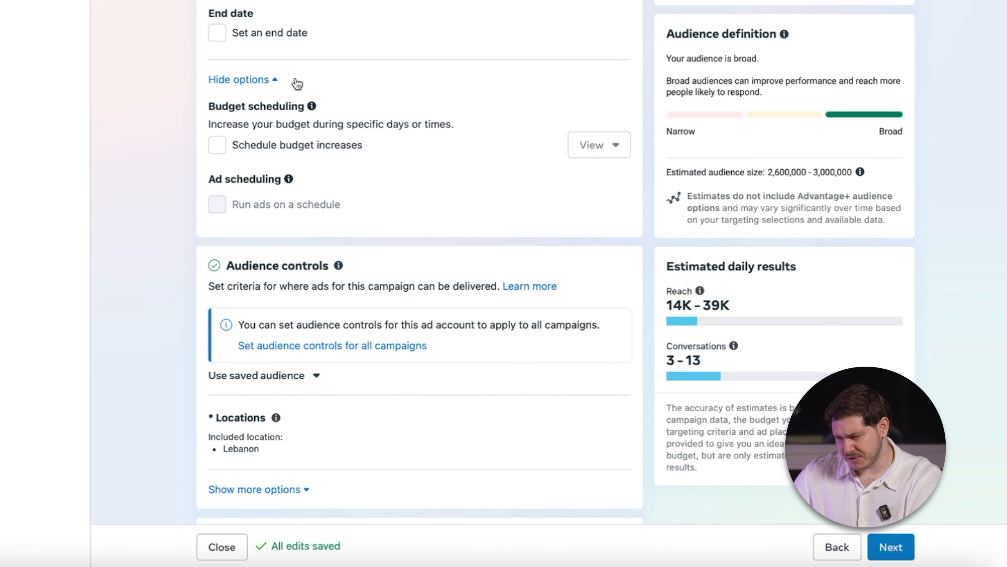
Examine the ad set's audience location and expand the additional audience controls, then collapse them again.
scroll(285, 254, down, 6)
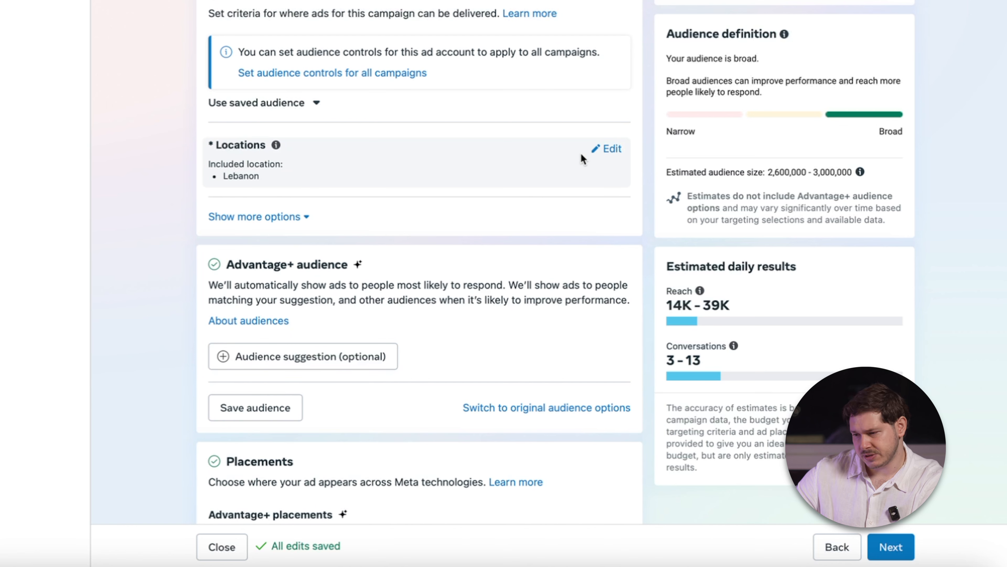
click(302, 218)
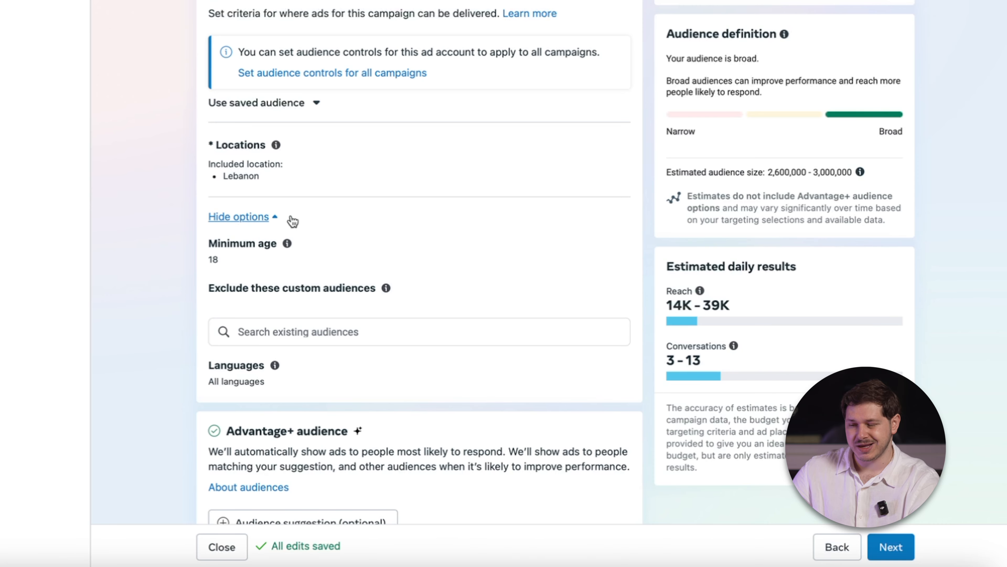
click(276, 215)
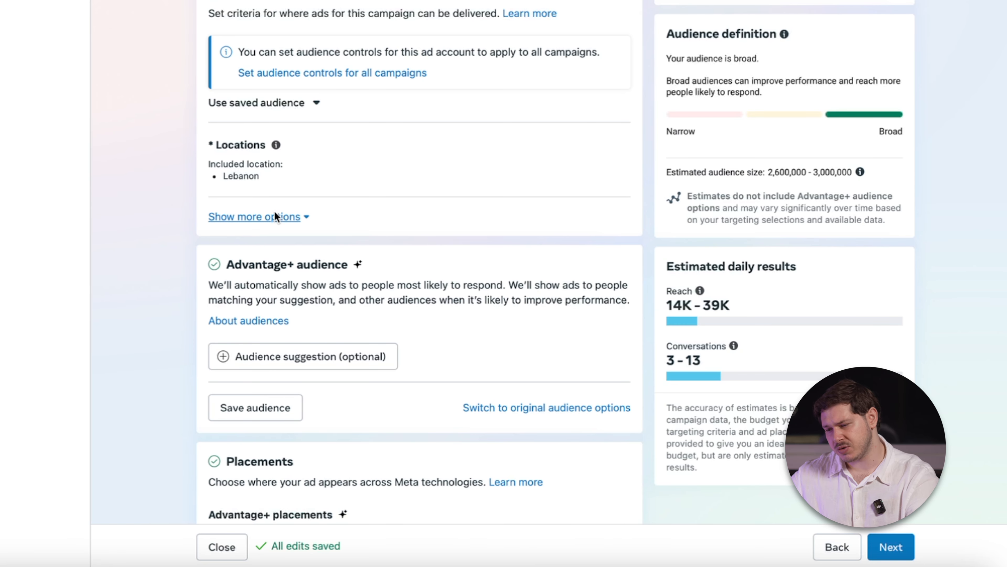
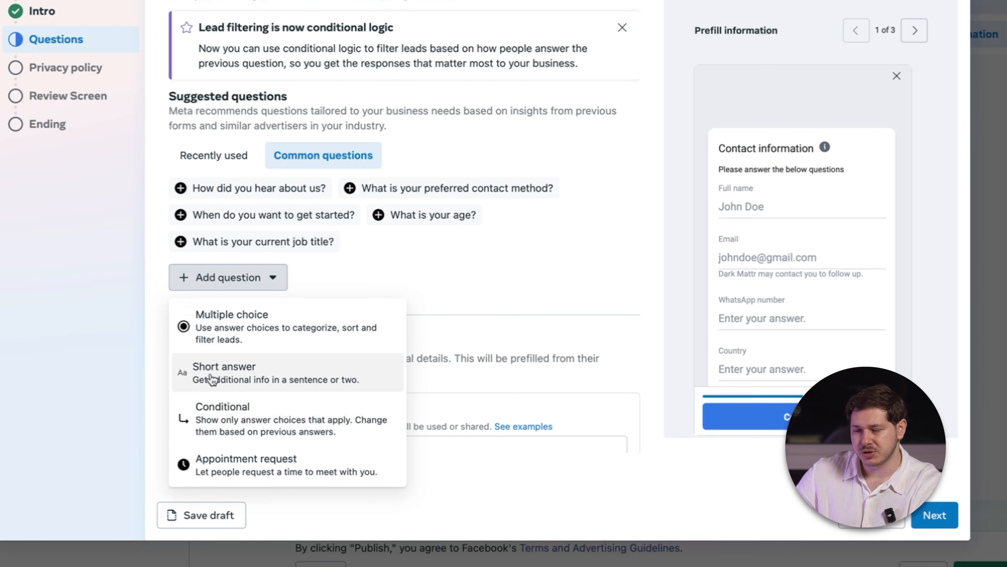
Add a short answer question reading "Why are you reaching our to us to solve xyz problem?" to the lead form and continue to the privacy policy.
click(256, 379)
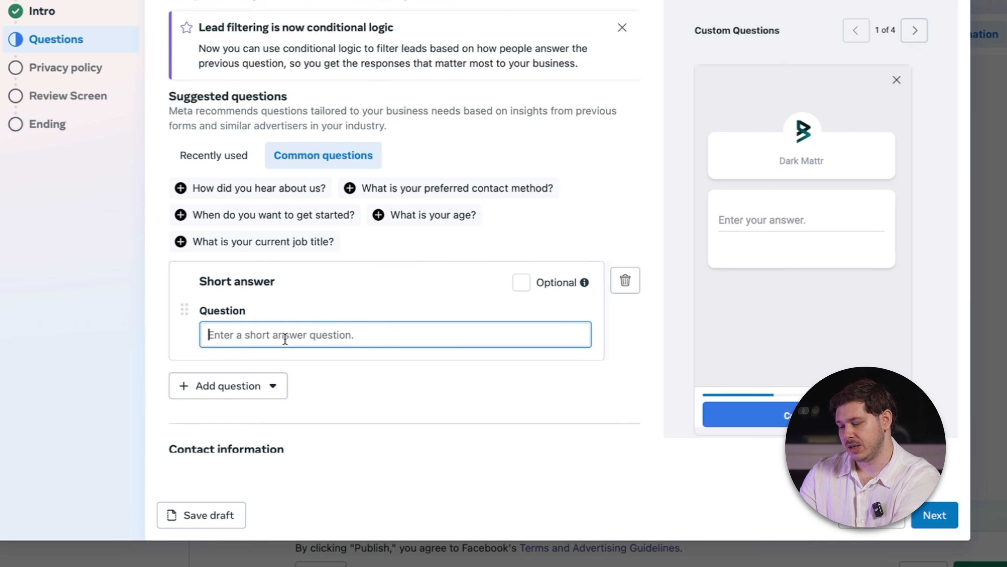
text(Why are you i)
text(eaching our to us to )
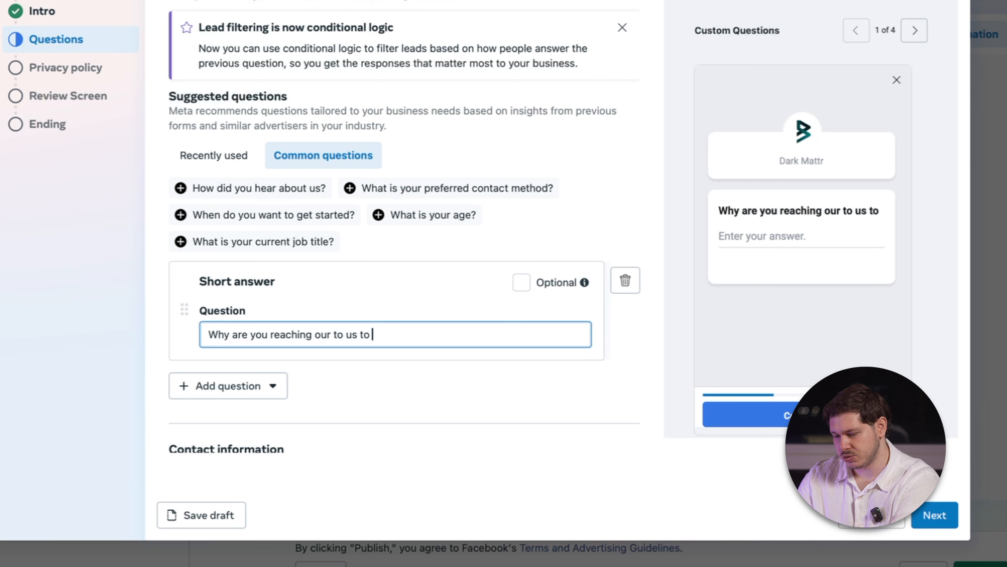
text(solve xyz problem?)
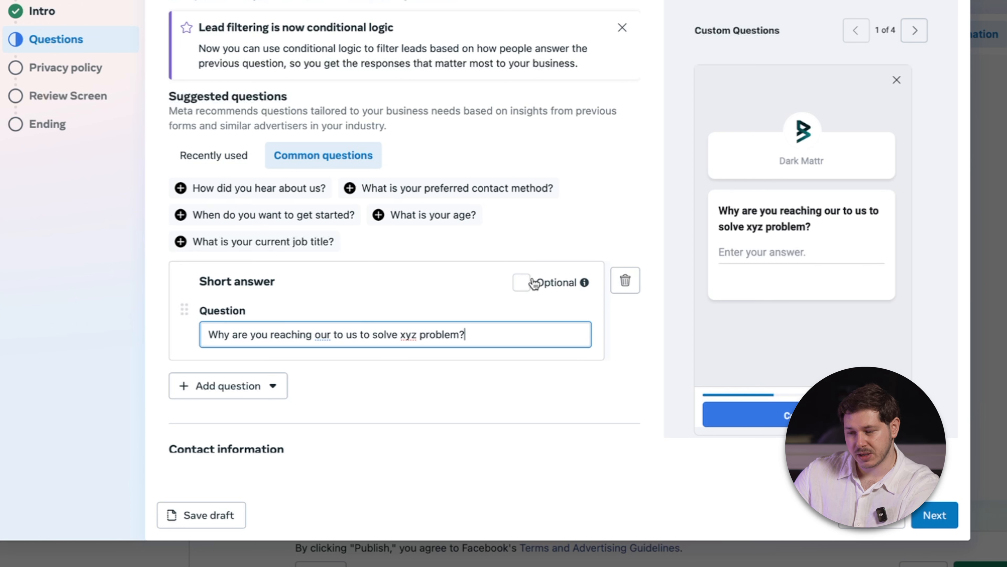
click(533, 375)
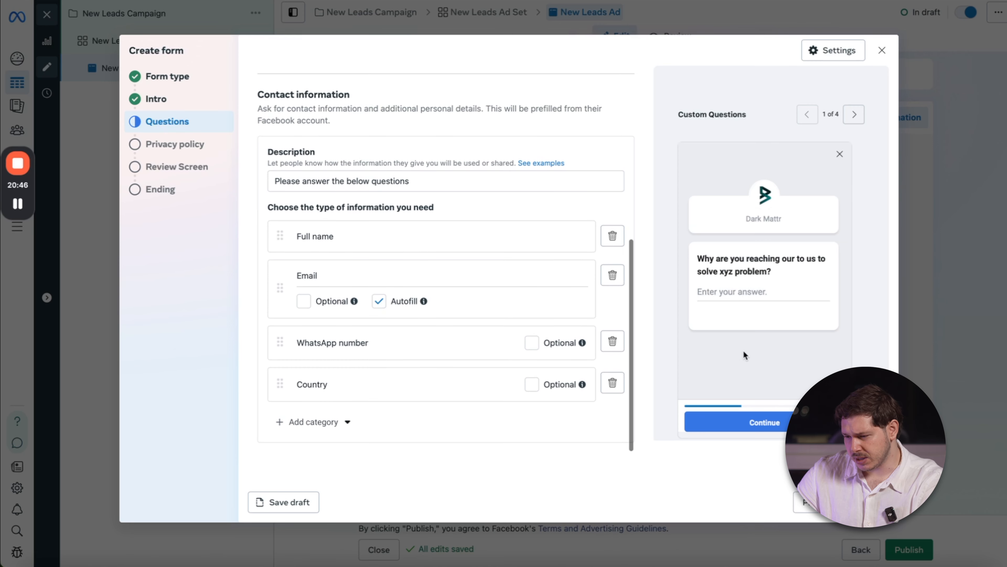
click(870, 502)
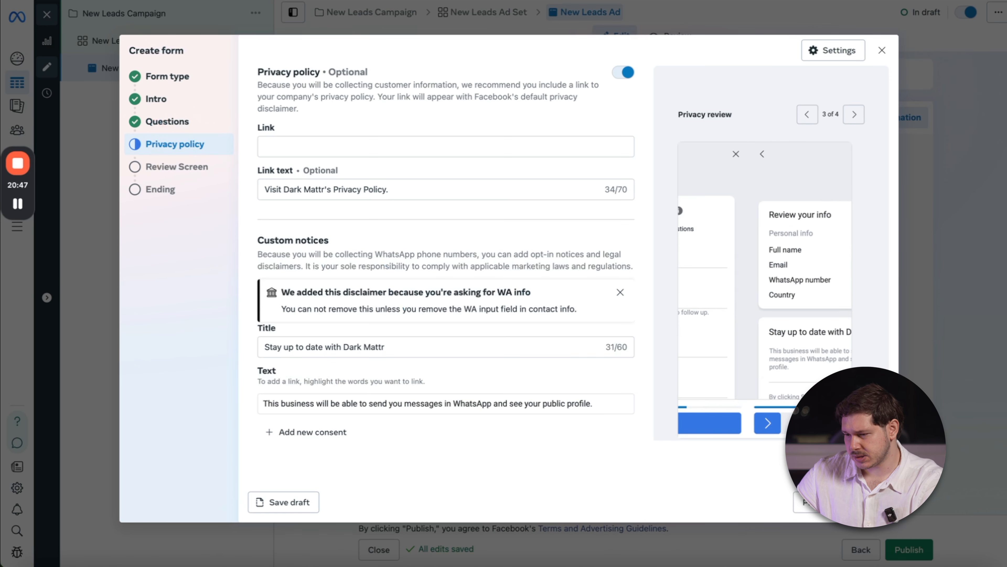
Examine the privacy policy link and custom notice fields, and try the preview's slide-to-submit control.
click(300, 146)
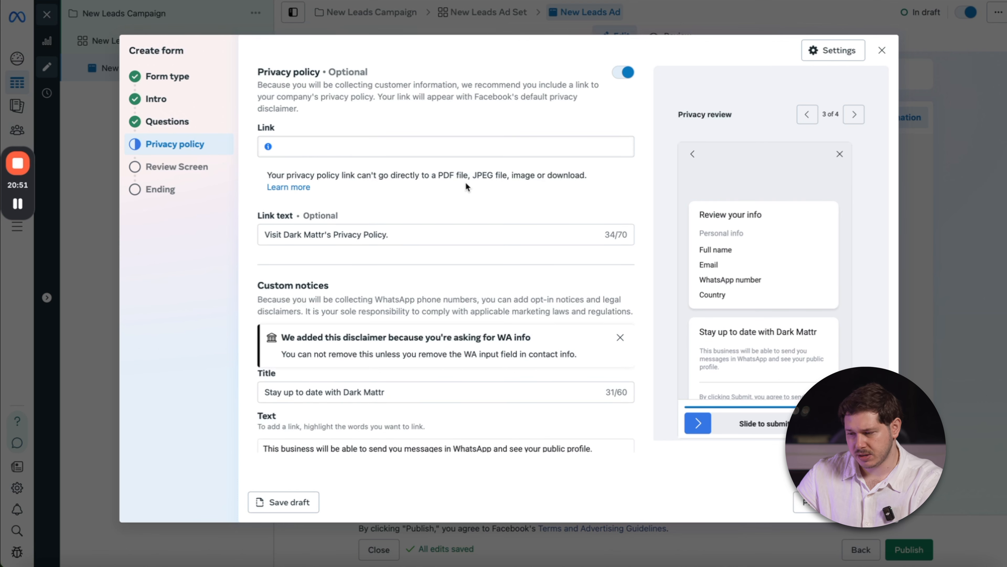
scroll(513, 296, down, 1)
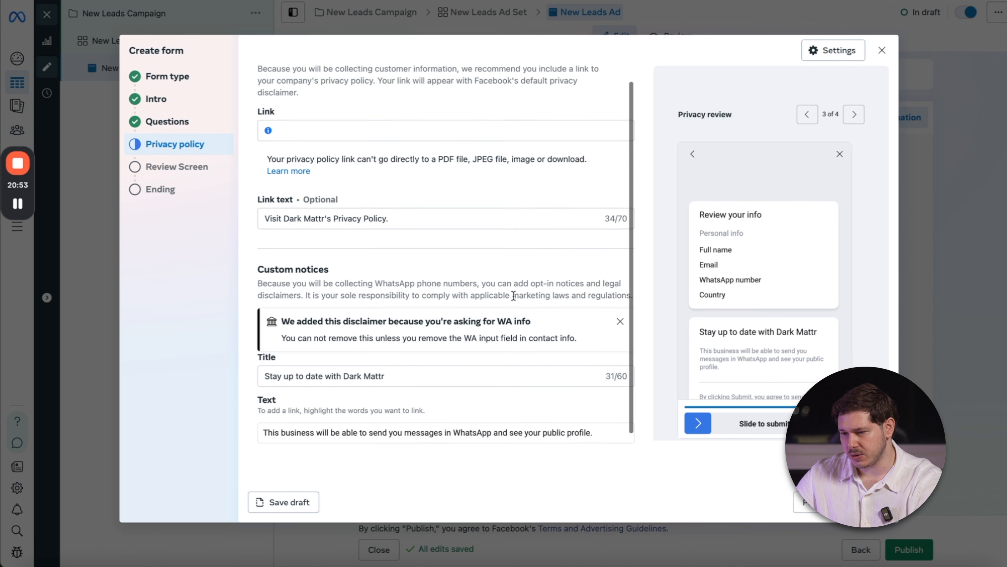
scroll(513, 296, down, 1)
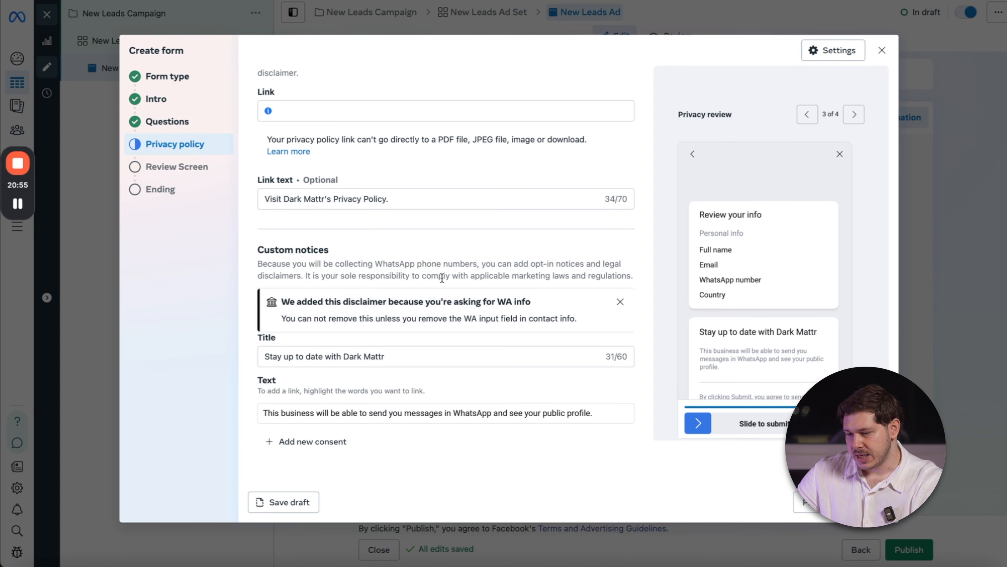
drag(698, 423, 764, 424)
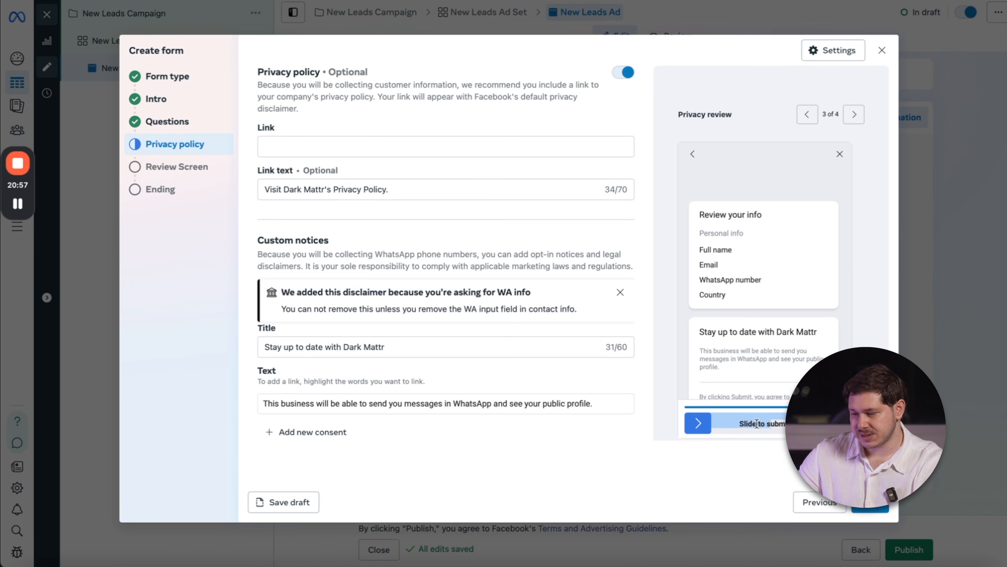
click(700, 423)
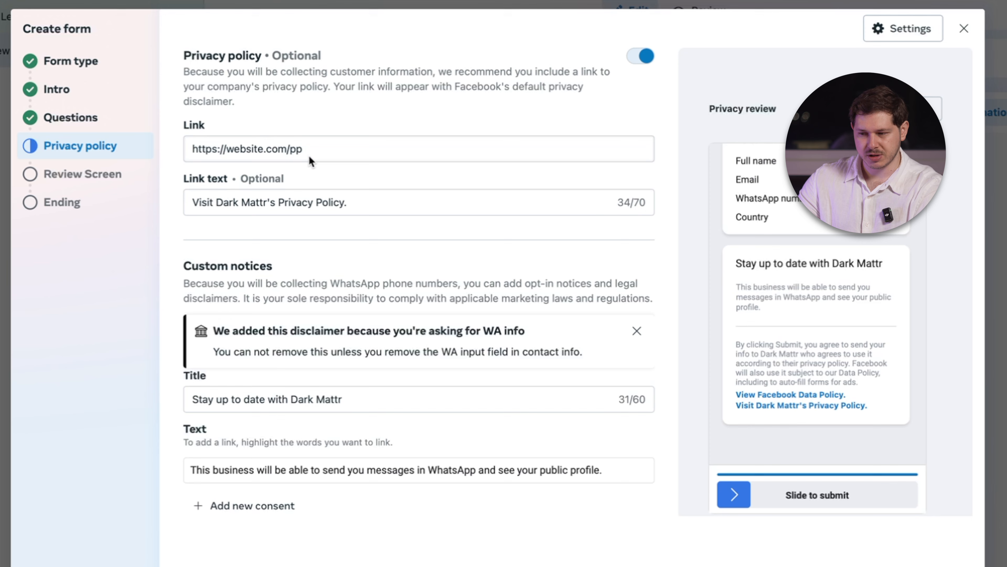
drag(313, 154, 179, 147)
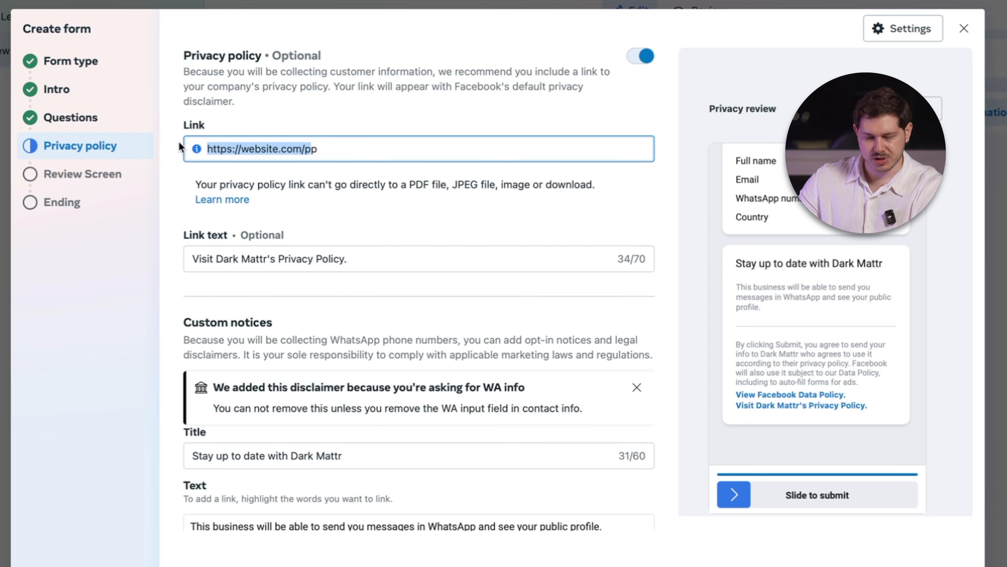
click(356, 142)
drag(355, 143, 212, 138)
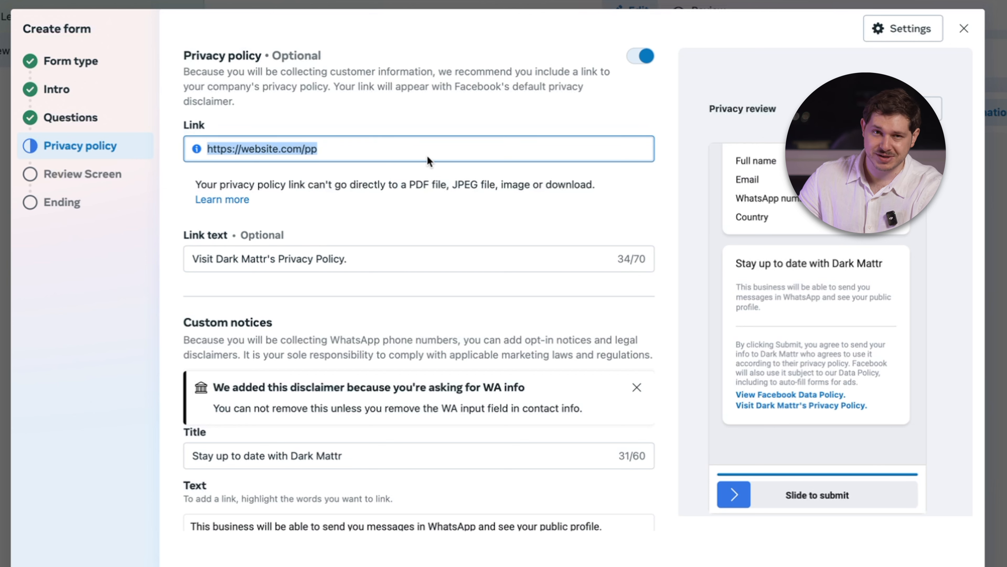
click(345, 455)
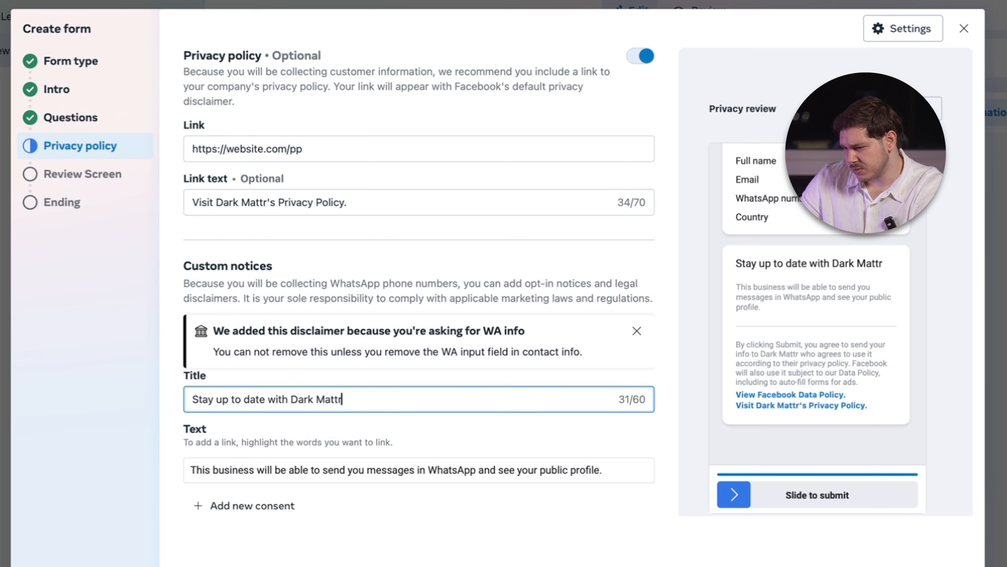
click(958, 566)
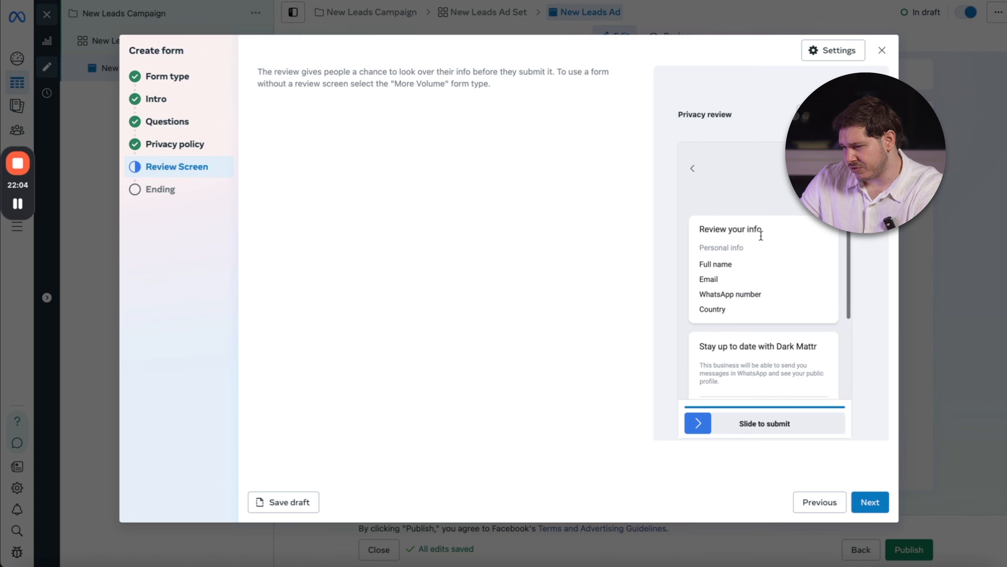
Examine the form preview's pages from the custom question through to the message for leads, and continue to the form's ending.
click(807, 116)
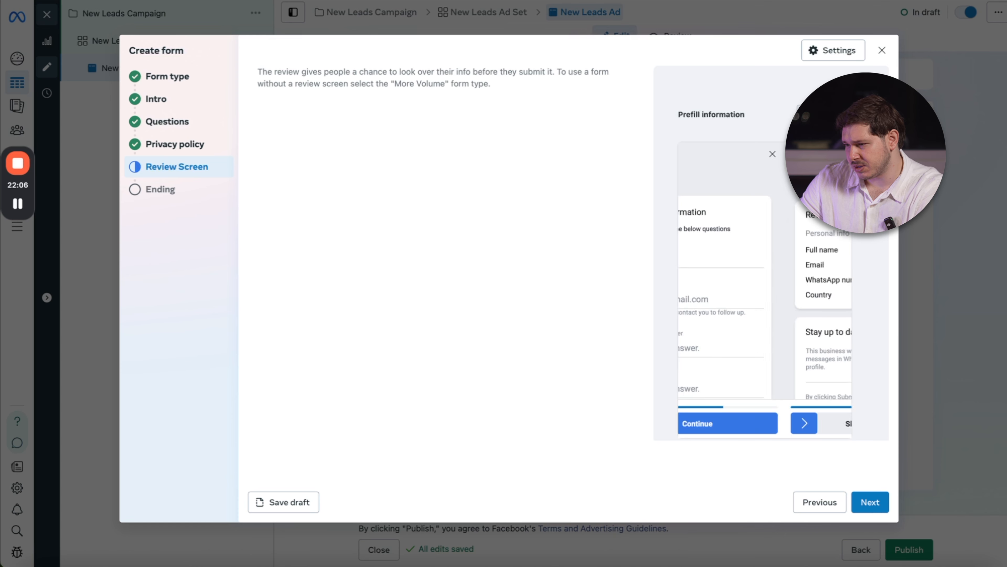
click(808, 116)
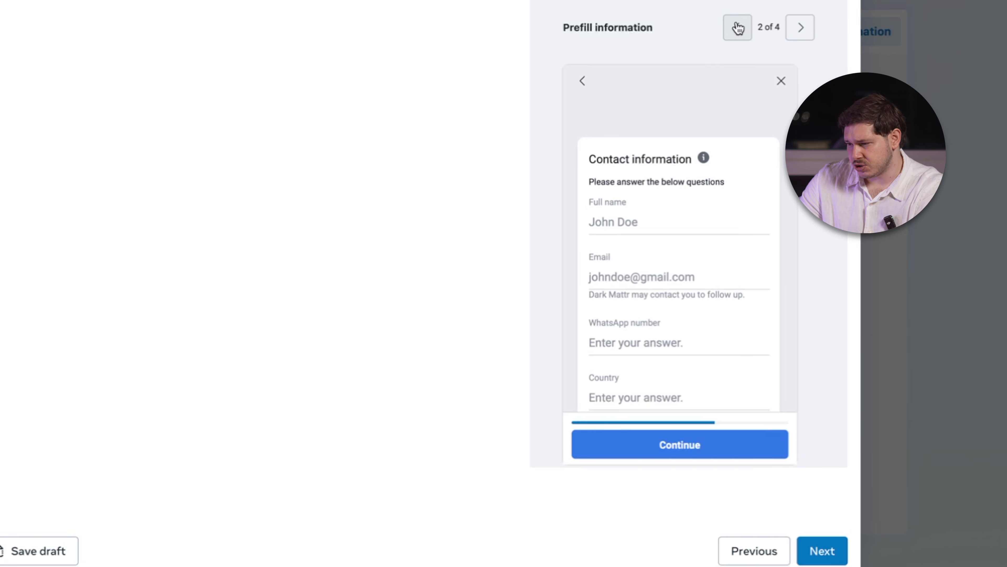
click(807, 115)
click(803, 27)
scroll(623, 224, down, 2)
scroll(623, 225, up, 2)
click(803, 27)
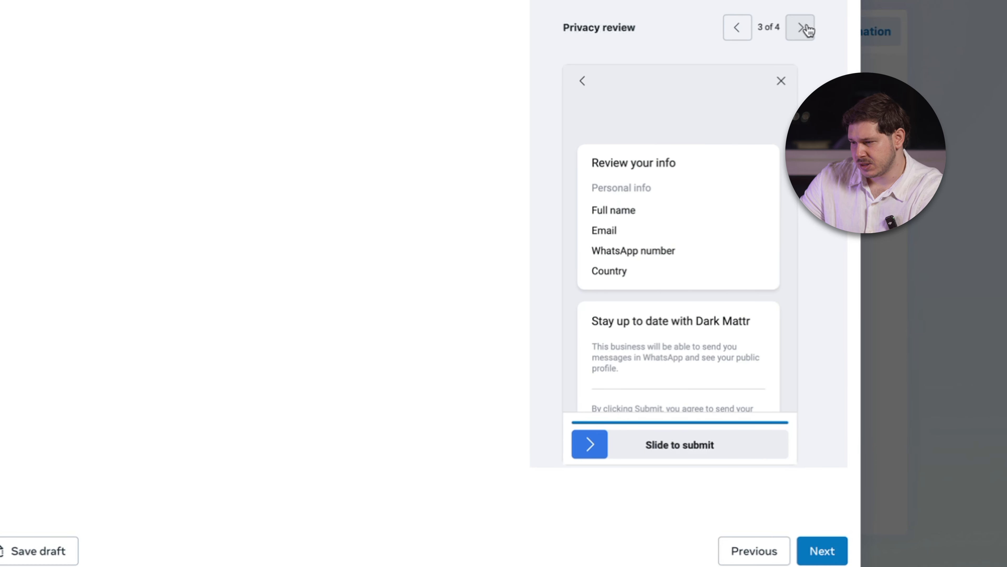
scroll(711, 218, down, 3)
scroll(711, 219, up, 3)
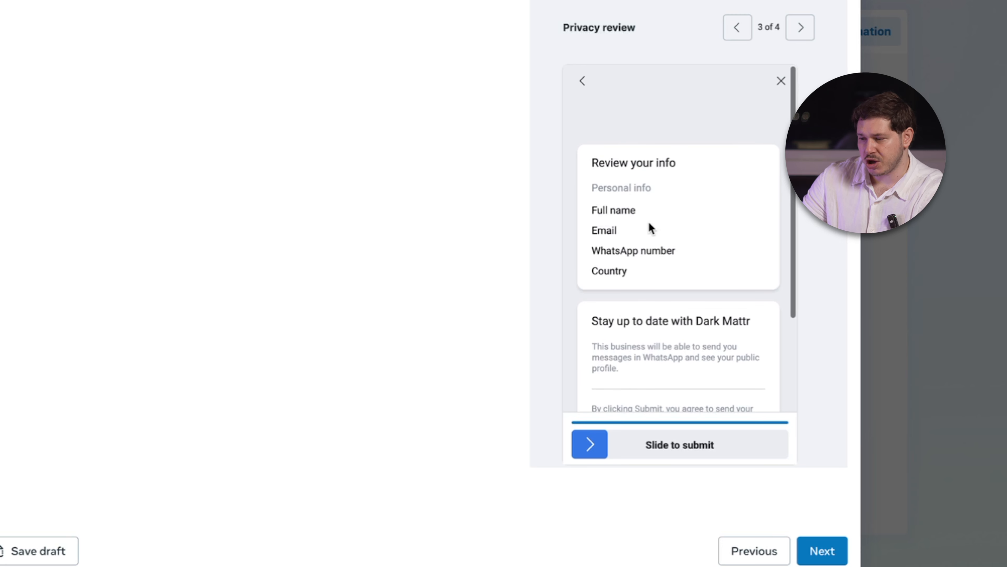
click(801, 27)
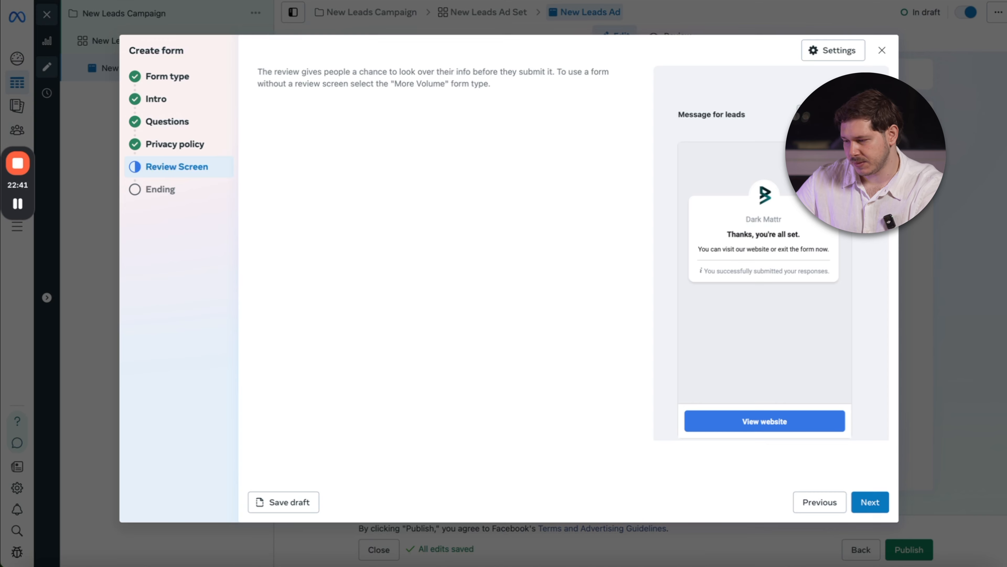
click(870, 502)
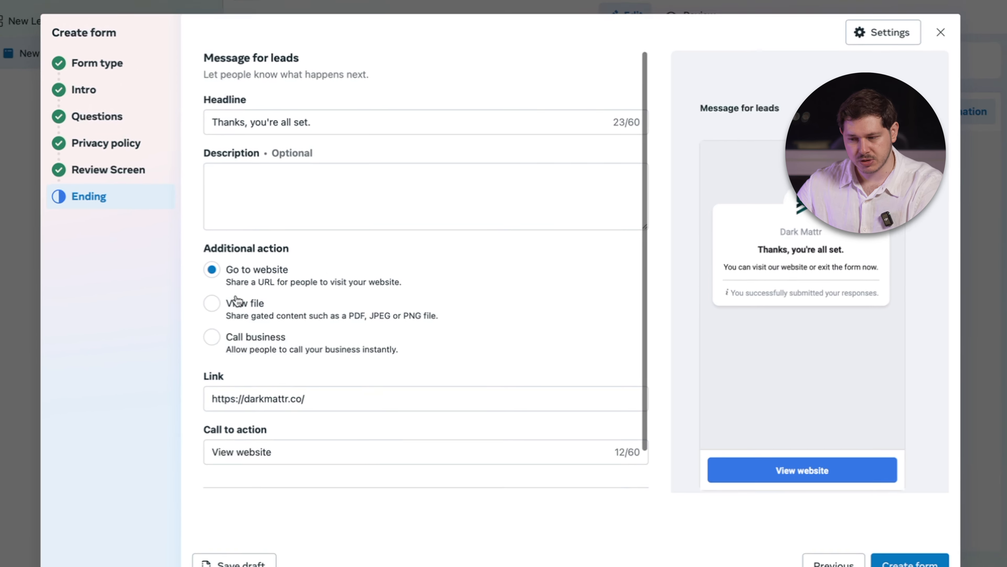
Try View file and Call business as the ending's additional action.
click(236, 302)
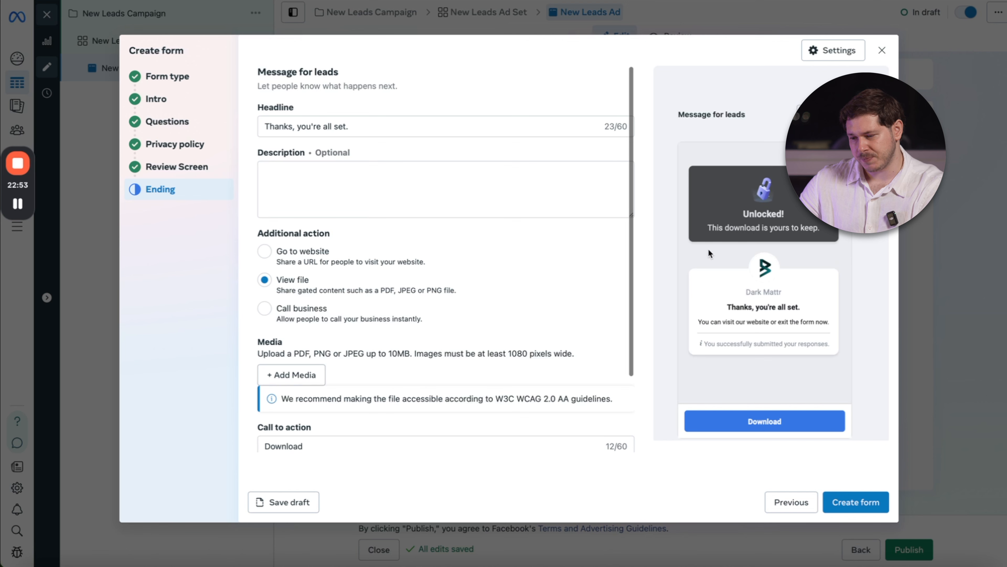
scroll(334, 329, down, 3)
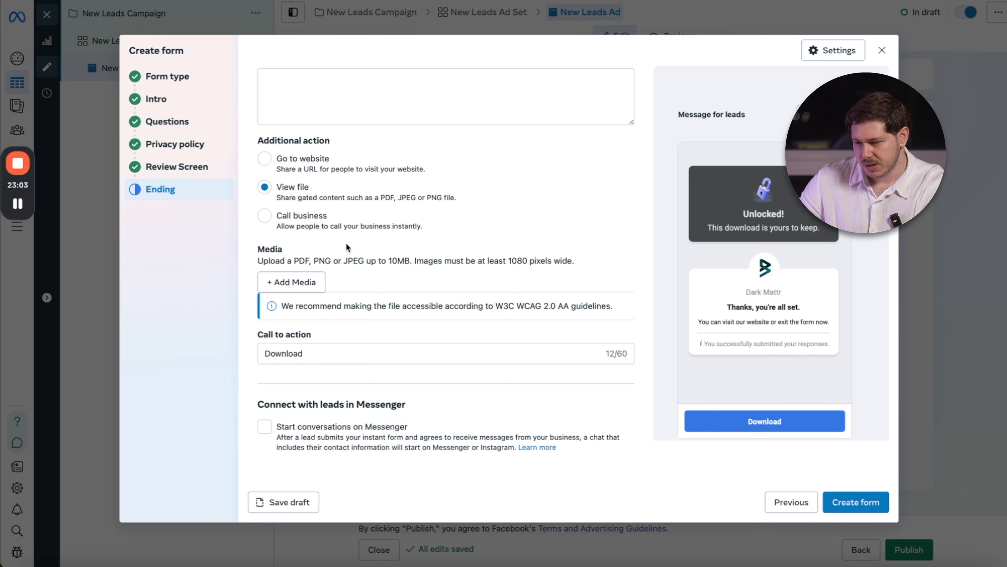
click(283, 220)
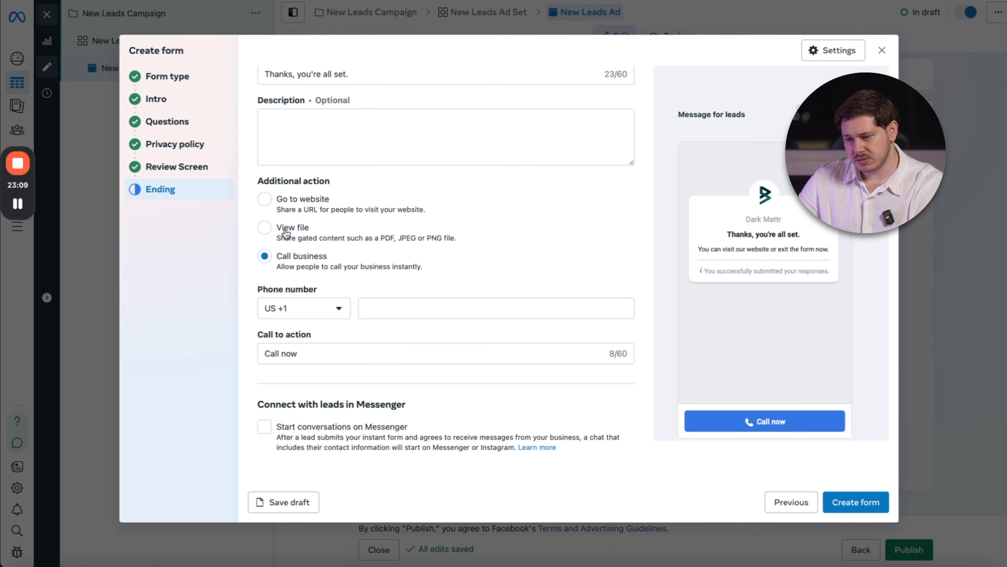
click(276, 206)
scroll(275, 207, up, 2)
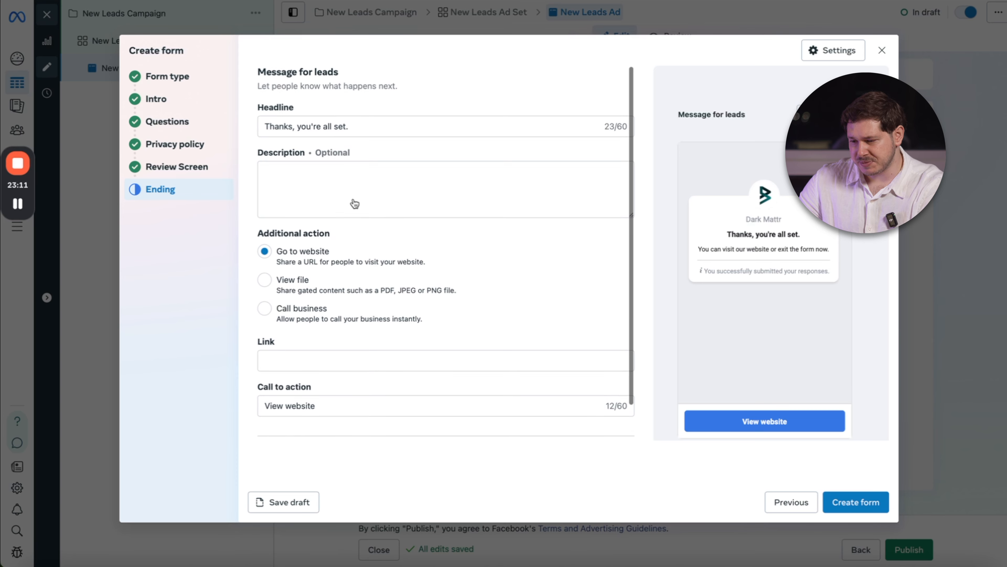
scroll(294, 317, down, 2)
click(300, 326)
click(300, 309)
text(w)
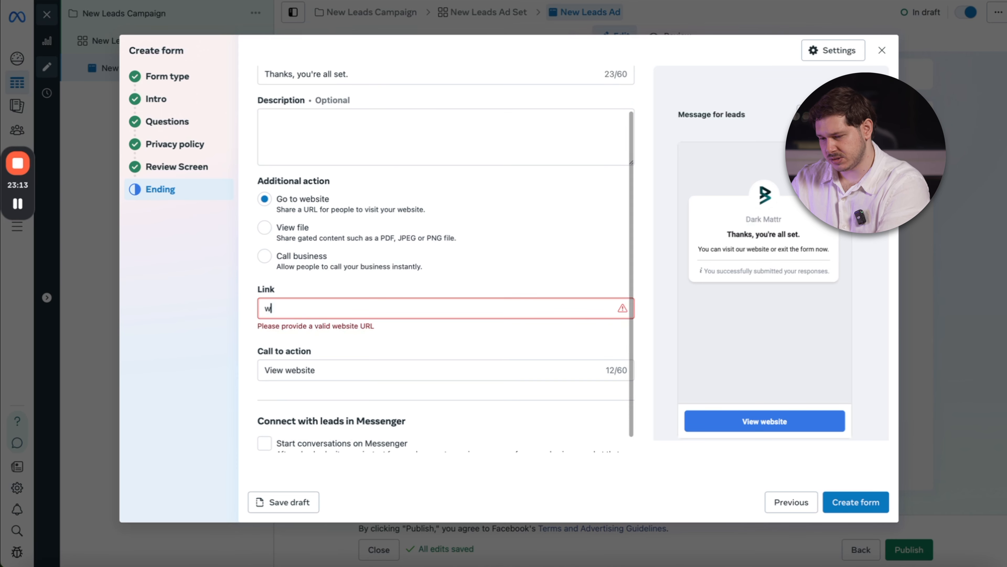
text(ww.darkmattr.co)
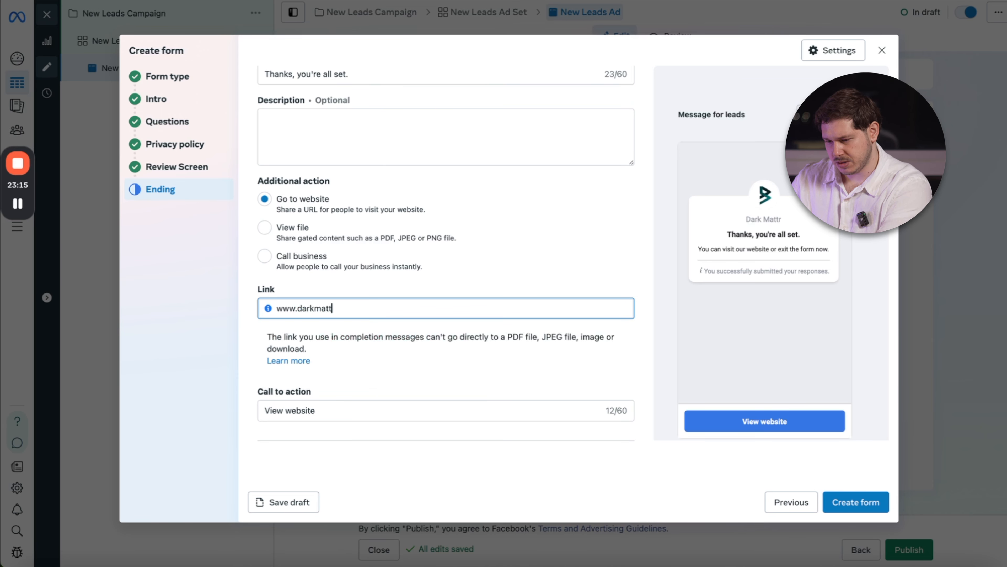
click(327, 370)
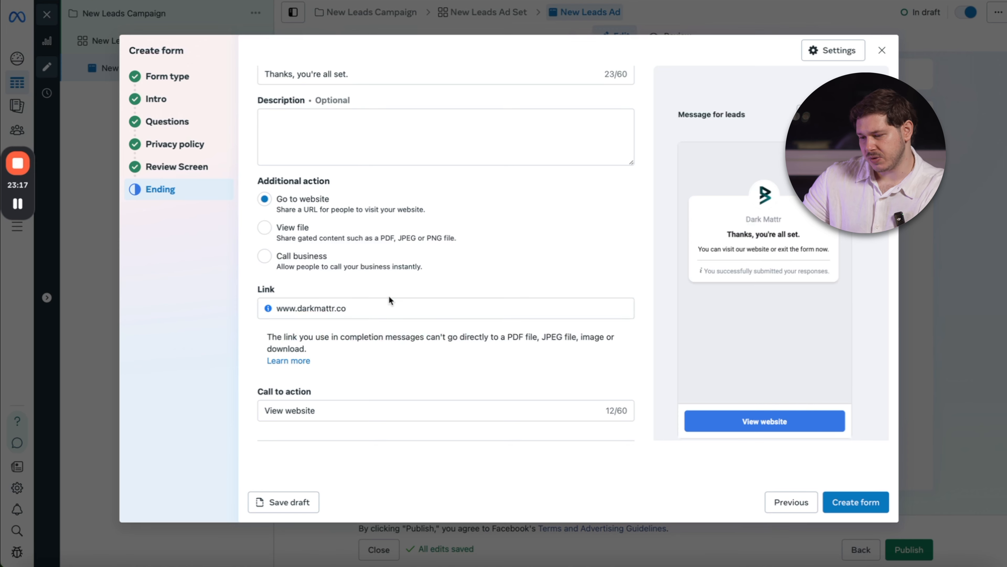
scroll(438, 397, down, 2)
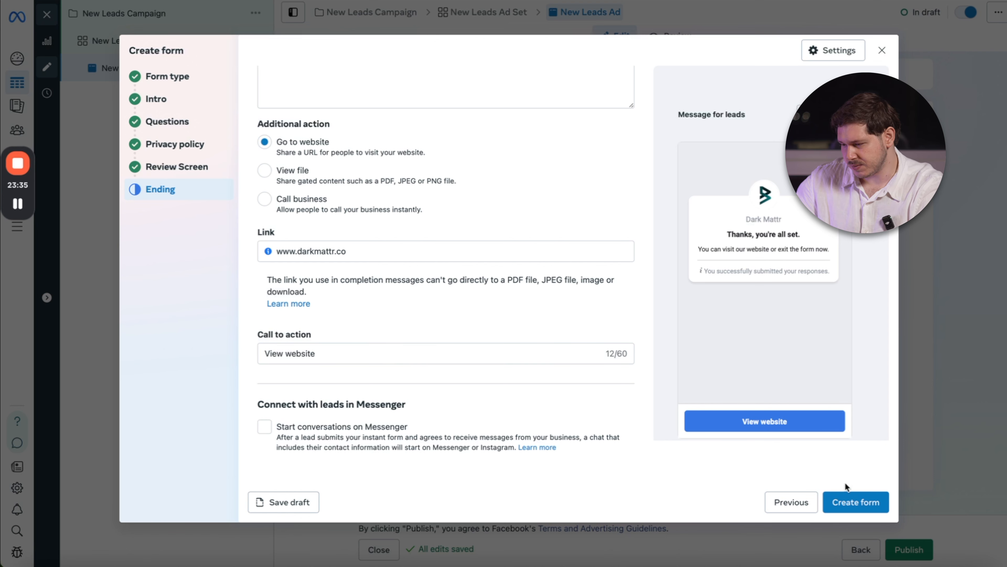
click(853, 501)
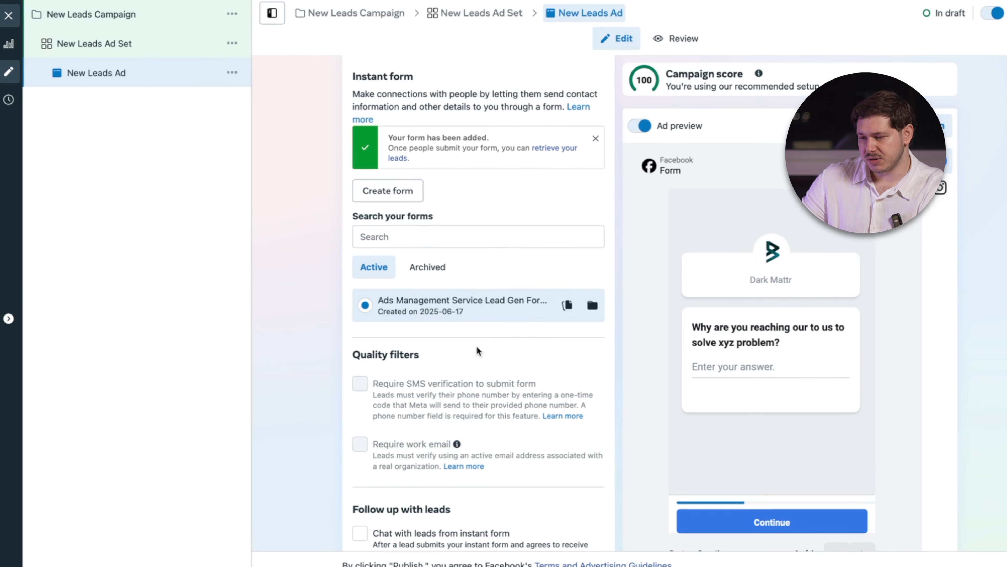
Set up a video ad creative with the 1080 × 1920 Instagram video, keeping the default crop, text and enhancement settings.
scroll(478, 351, down, 5)
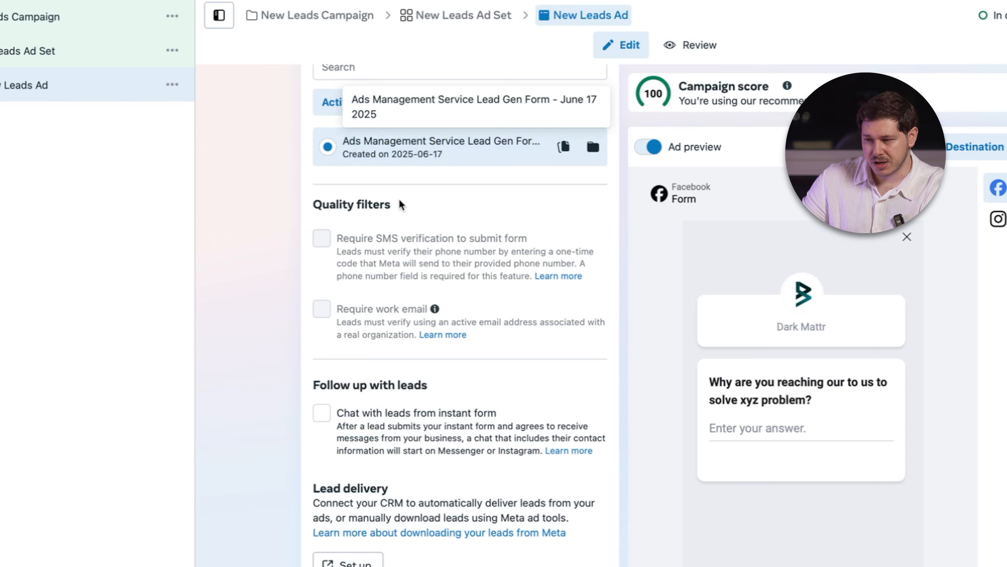
scroll(589, 281, up, 1)
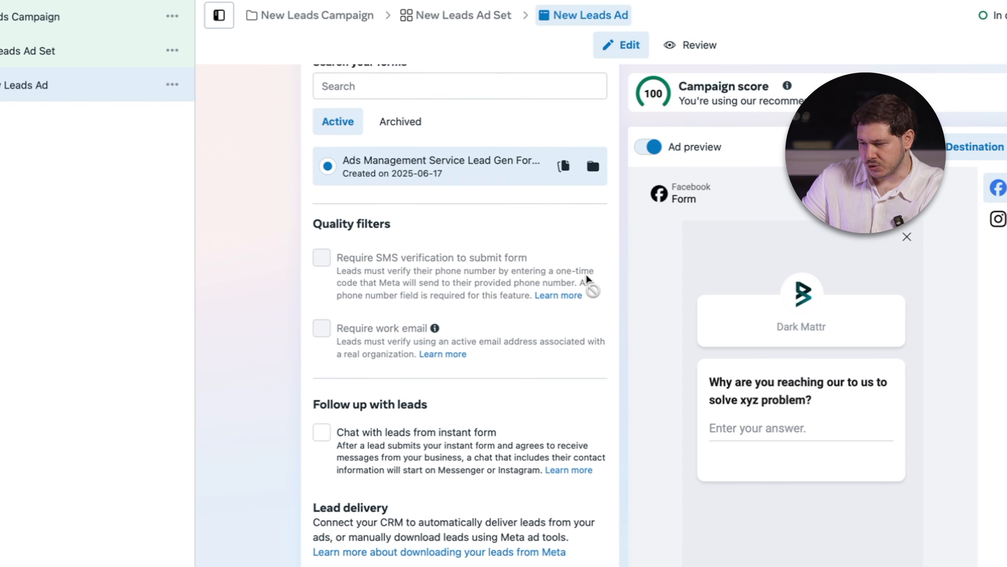
scroll(589, 280, up, 10)
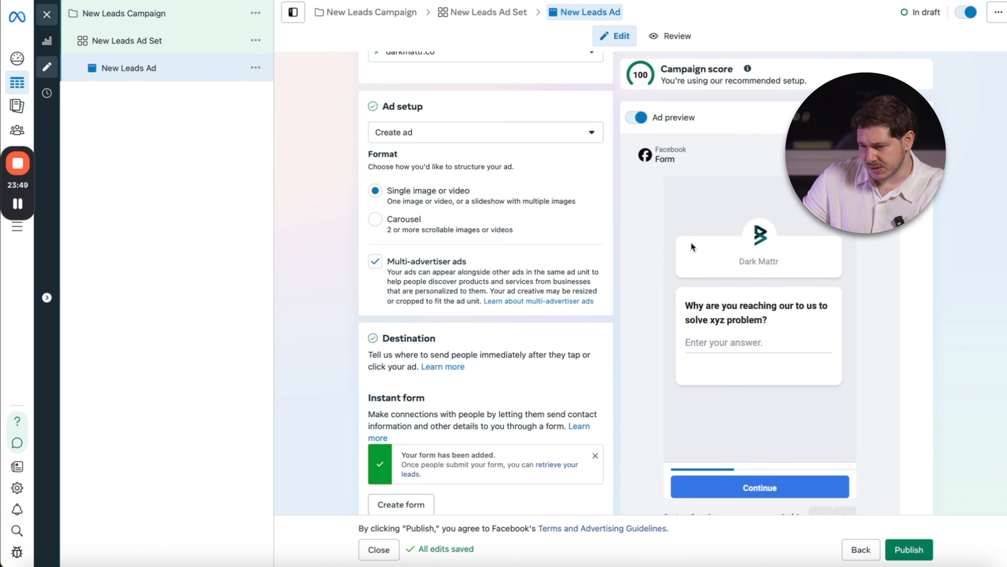
scroll(692, 247, down, 5)
scroll(420, 333, down, 15)
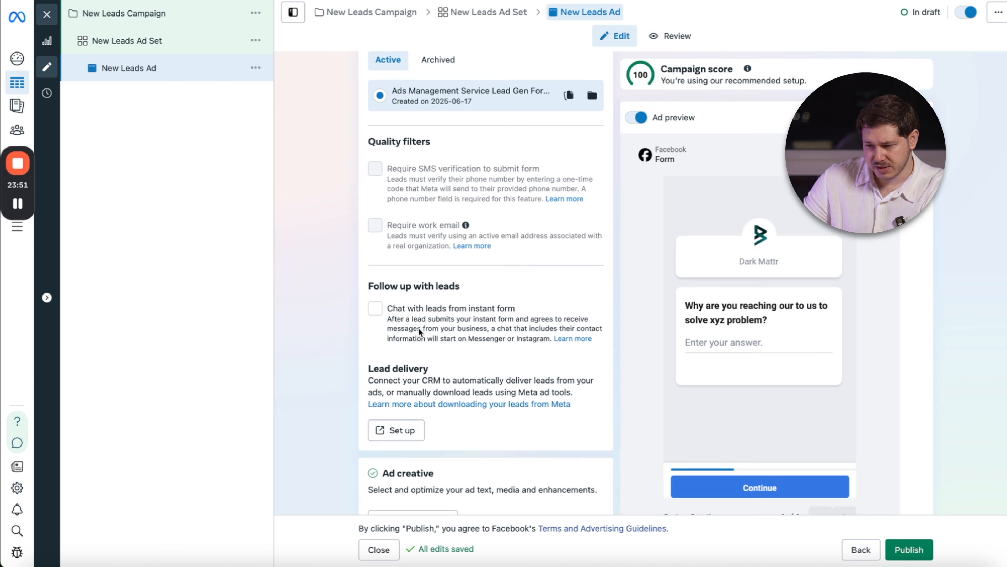
scroll(460, 170, down, 3)
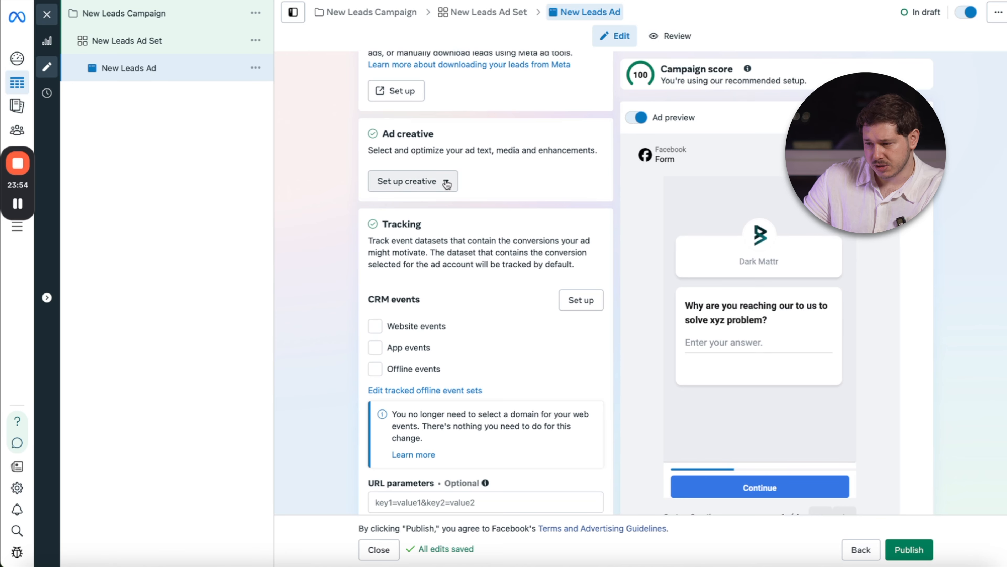
click(447, 183)
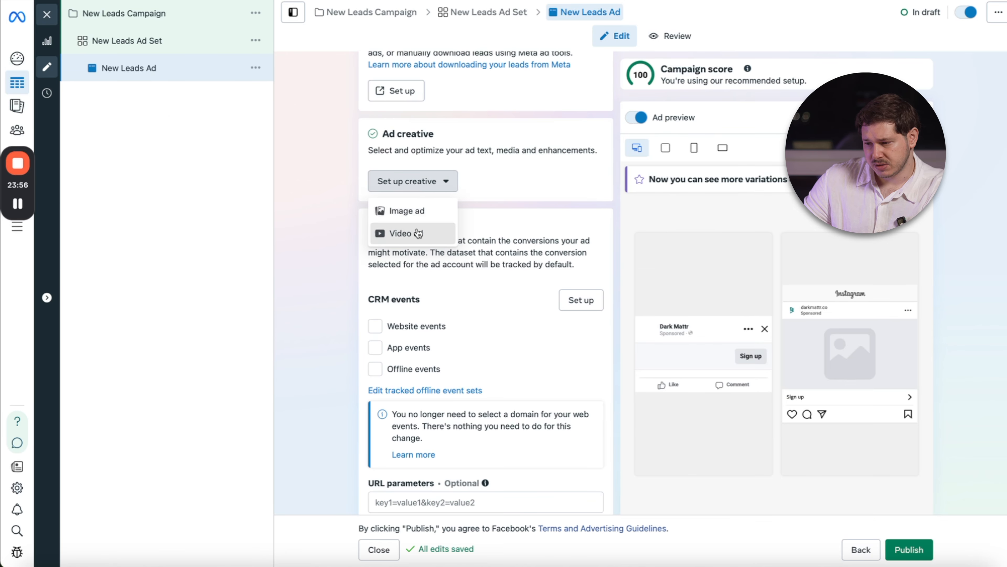
click(395, 233)
click(329, 225)
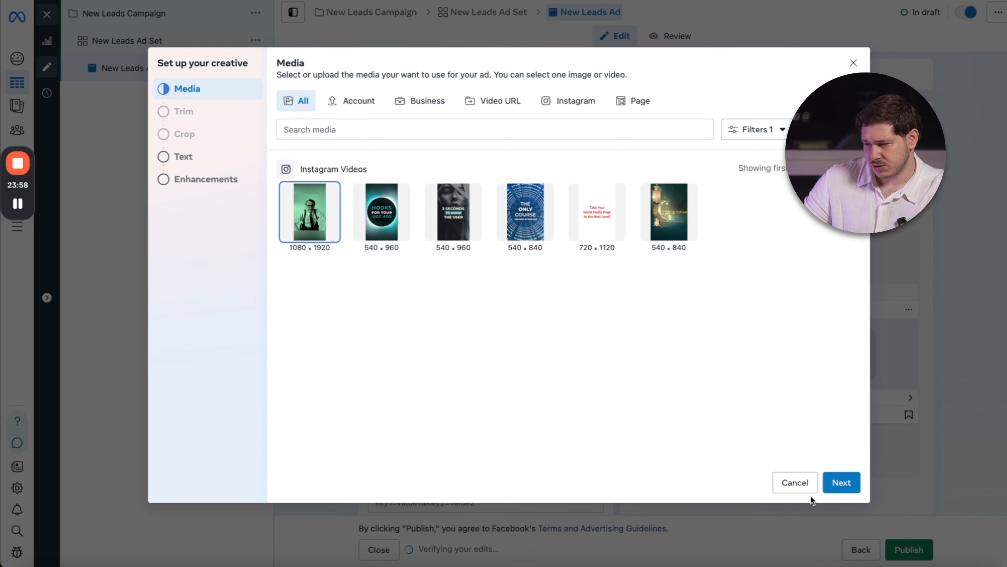
click(841, 482)
click(851, 483)
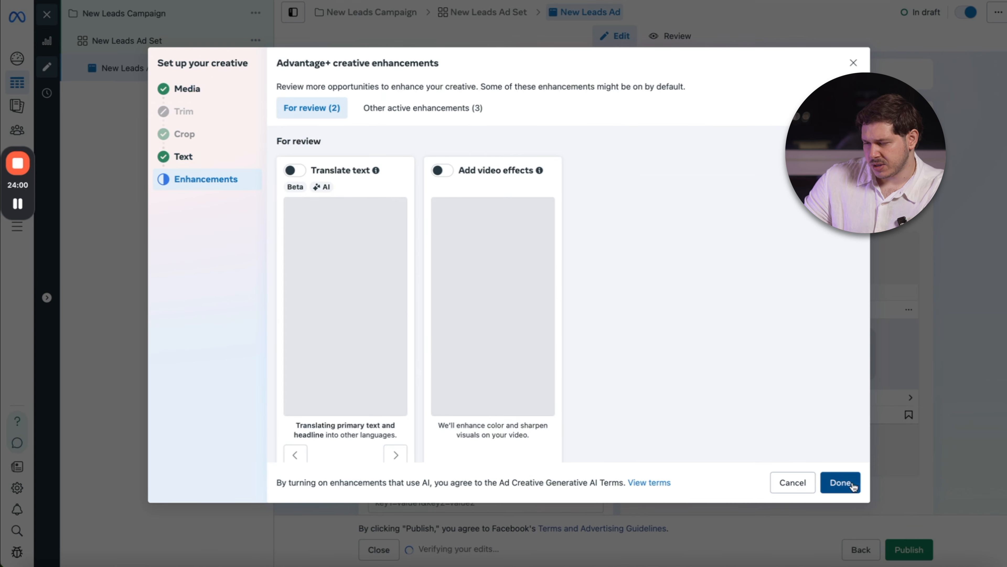
click(851, 482)
Enter "my primary text 1" as the ad's first primary text.
scroll(584, 338, down, 2)
click(441, 253)
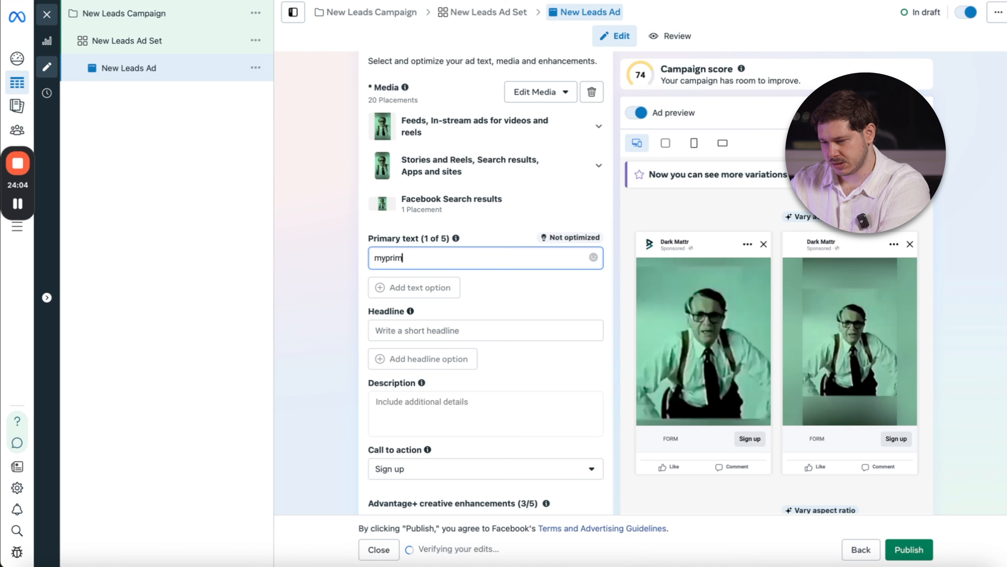
text(my pri)
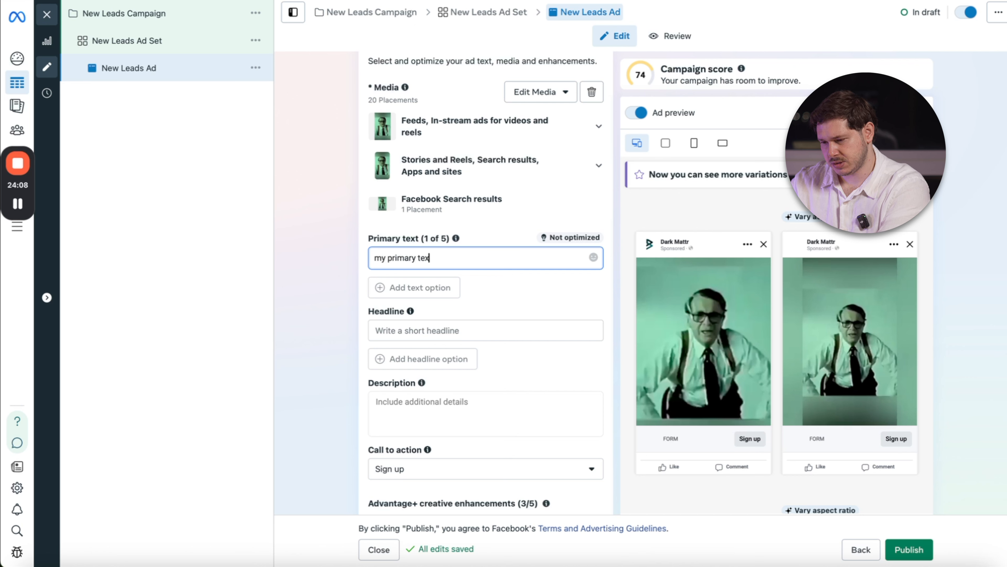
text(mary text 1)
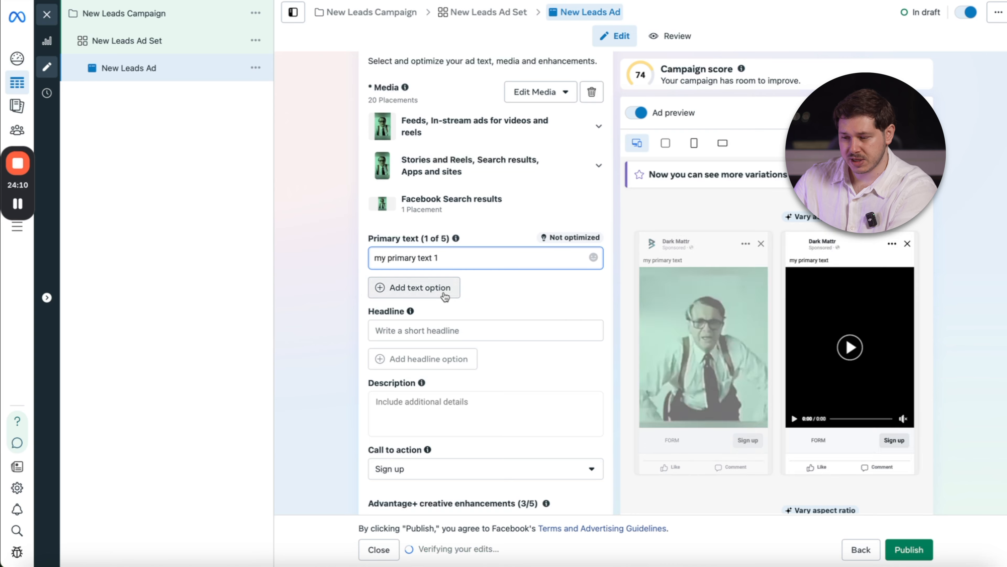
Add two more primary text options, "my primary text 2" and "my primary text 3".
click(443, 288)
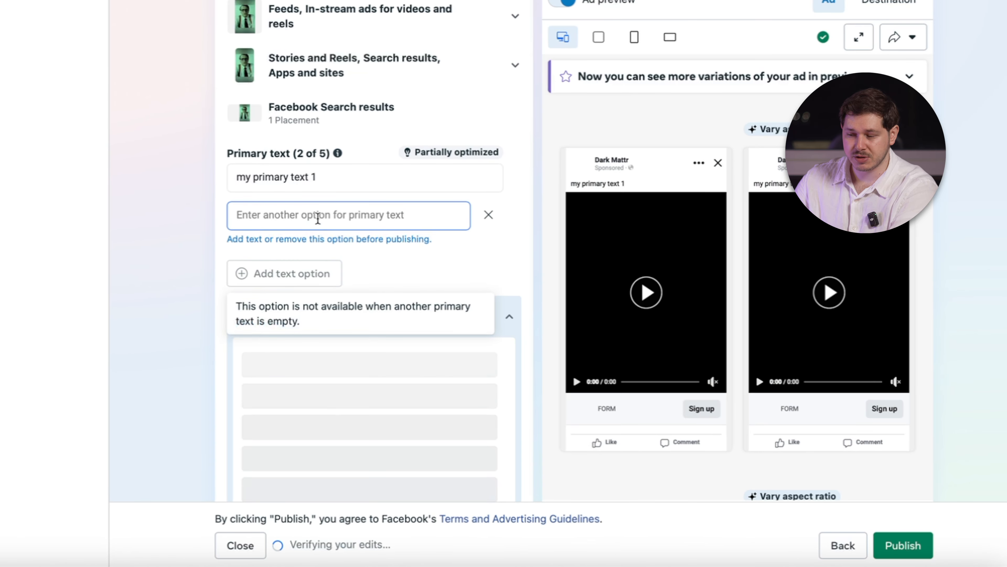
triple_click(326, 180)
key(ctrl+c)
click(303, 213)
key(ctrl+v)
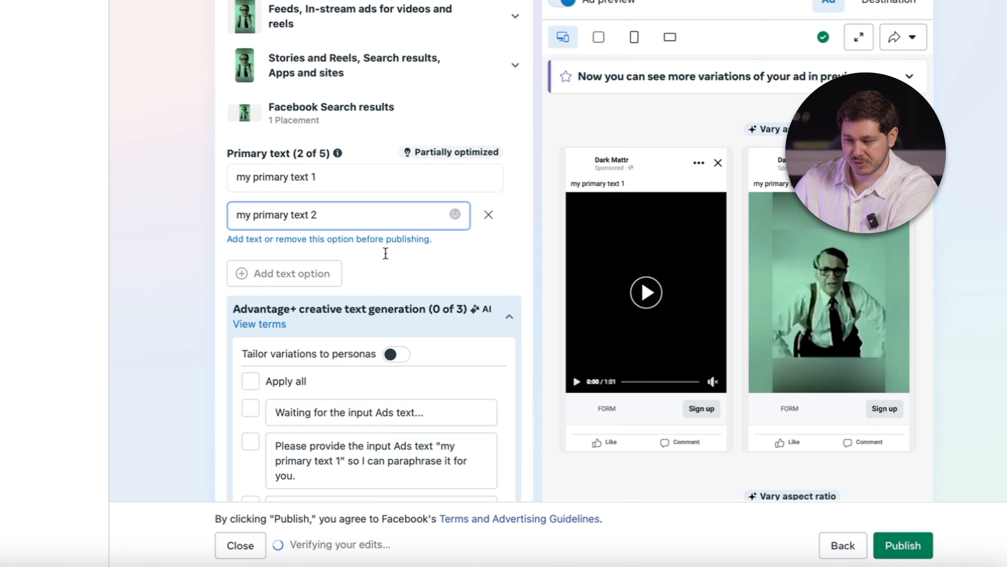
click(300, 252)
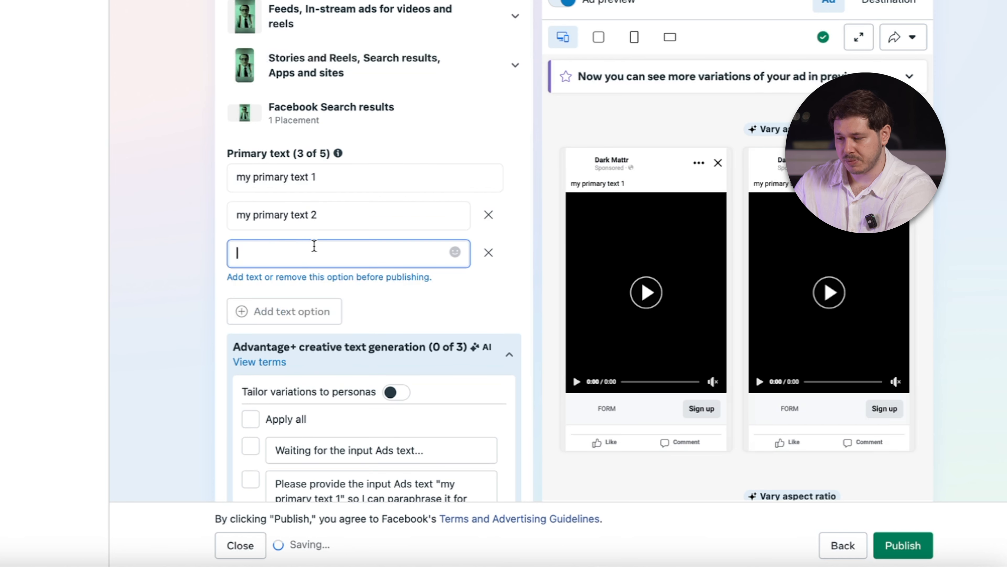
key(ctrl+v)
key(BackSpace)
text(3)
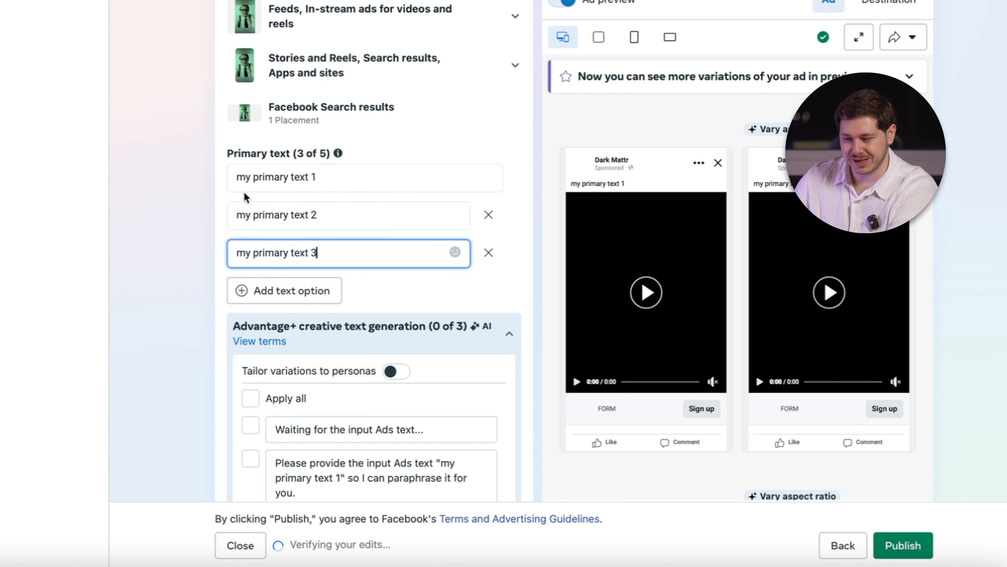
Add a fourth and fifth primary text option, "my primary text 4" and "my primary text 5".
click(320, 290)
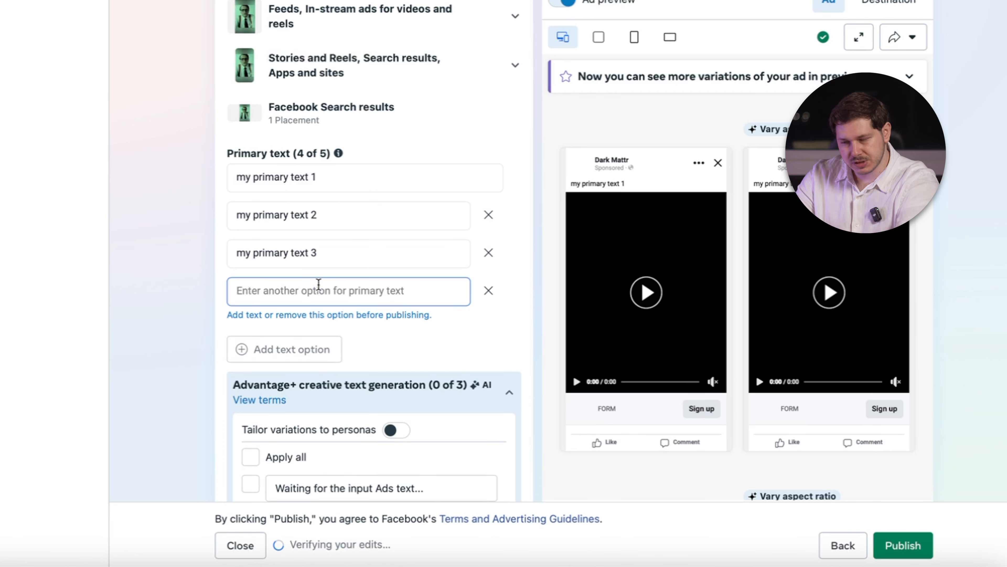
click(295, 294)
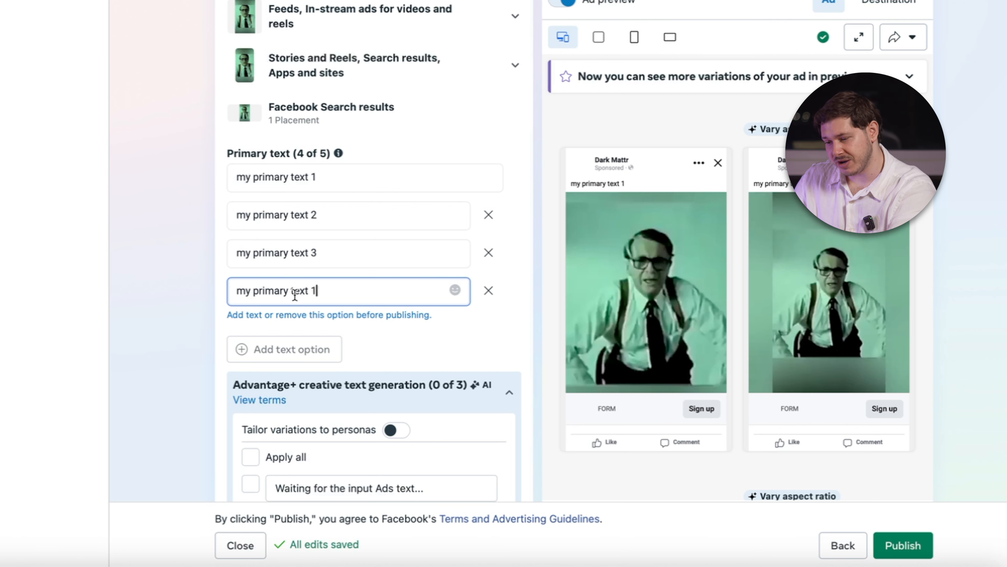
text(4)
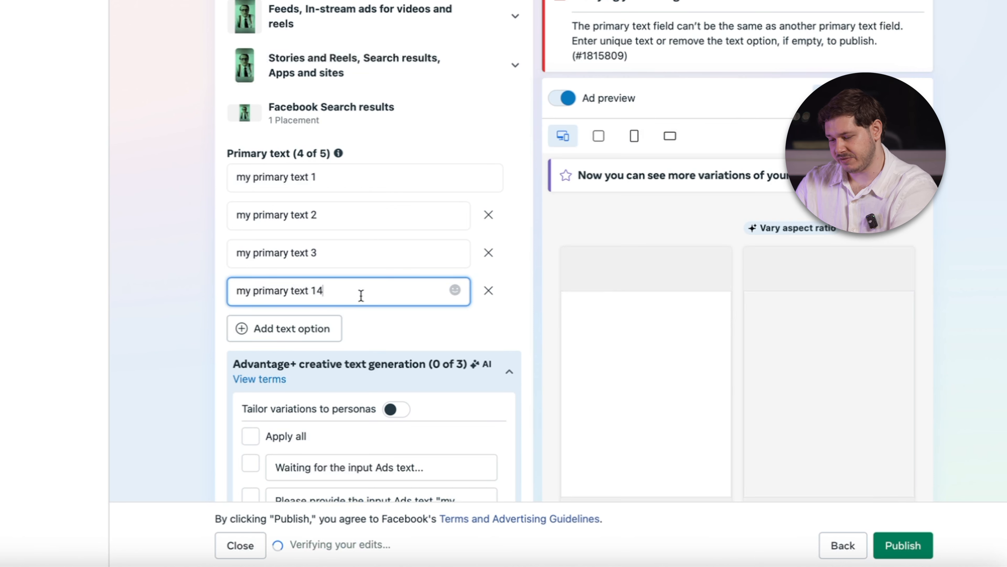
key(BackSpace)
text(4)
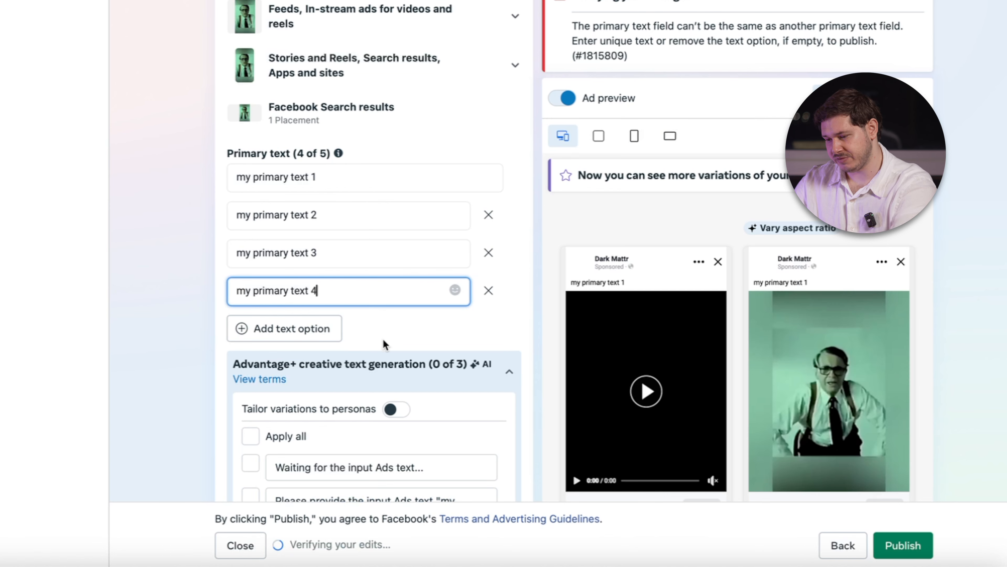
click(314, 328)
key(ctrl+v)
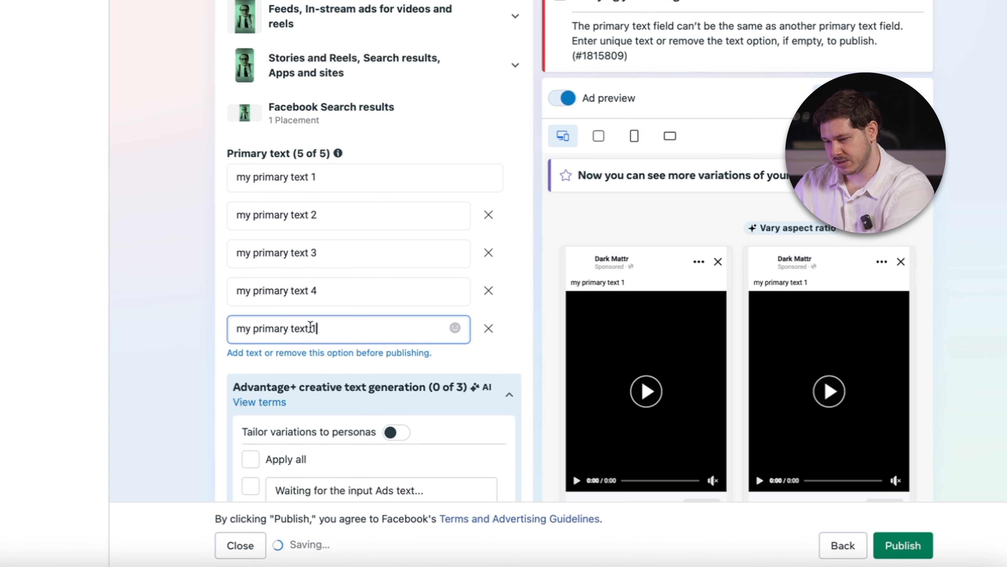
text(5)
click(474, 124)
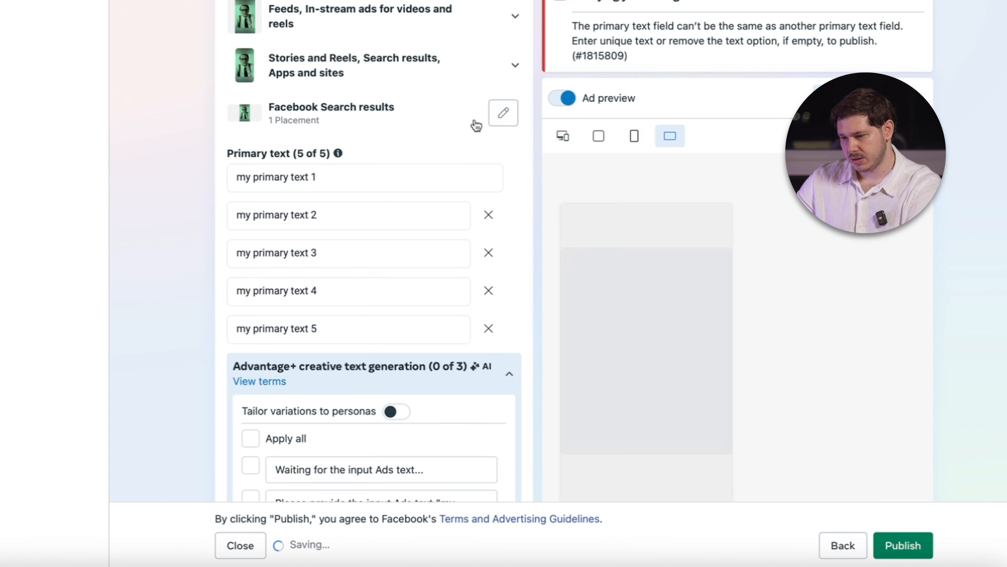
Fill in five headline options for the ad, "Headline 1" through "Headline 5".
scroll(328, 328, down, 10)
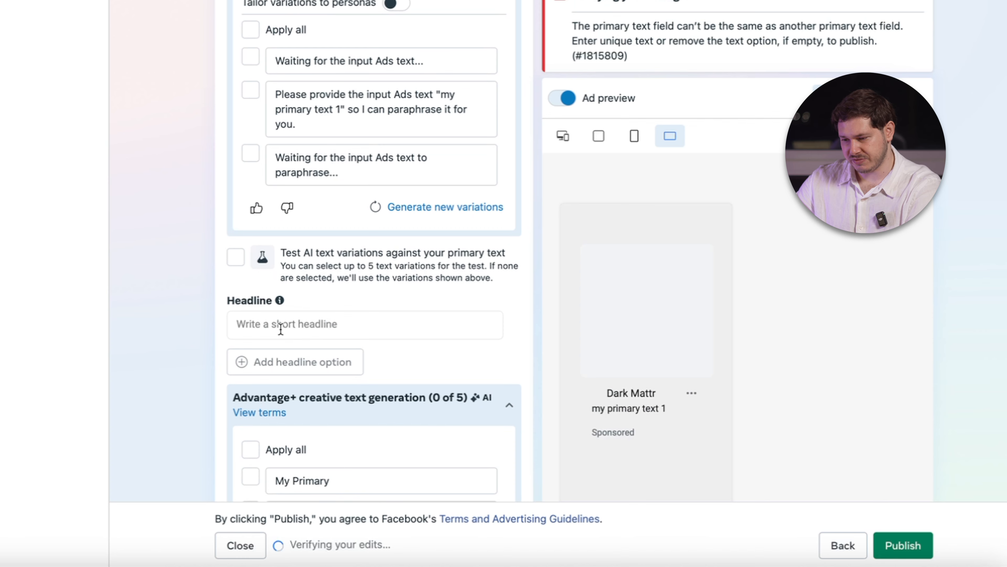
click(281, 328)
text(HEadline 1)
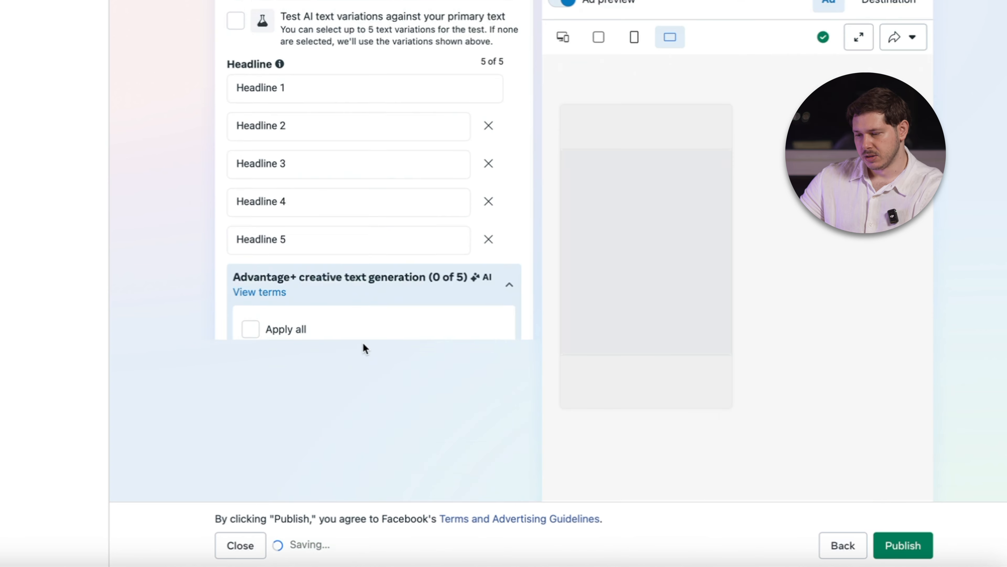
scroll(363, 342, down, 12)
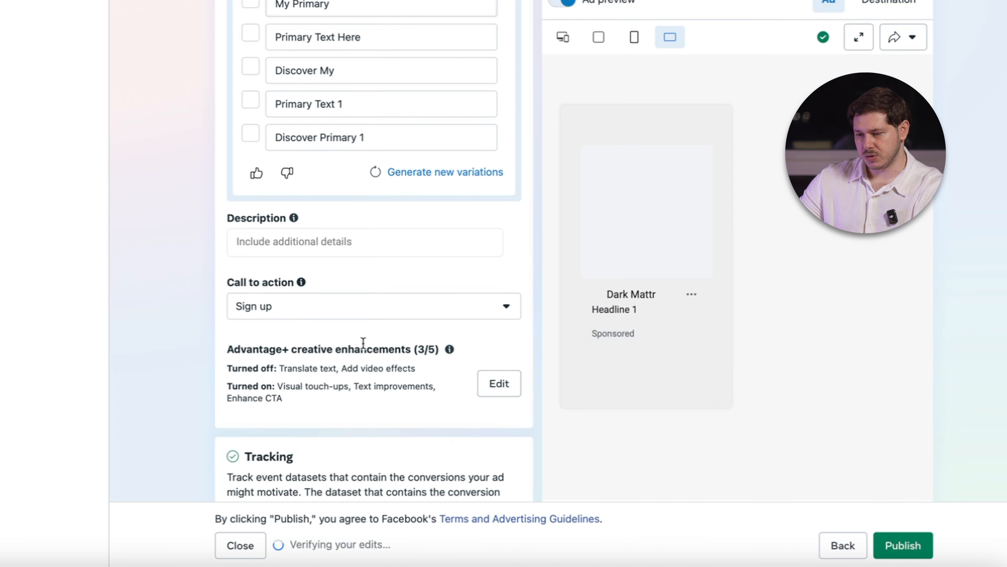
scroll(348, 84, up, 6)
scroll(348, 84, up, 8)
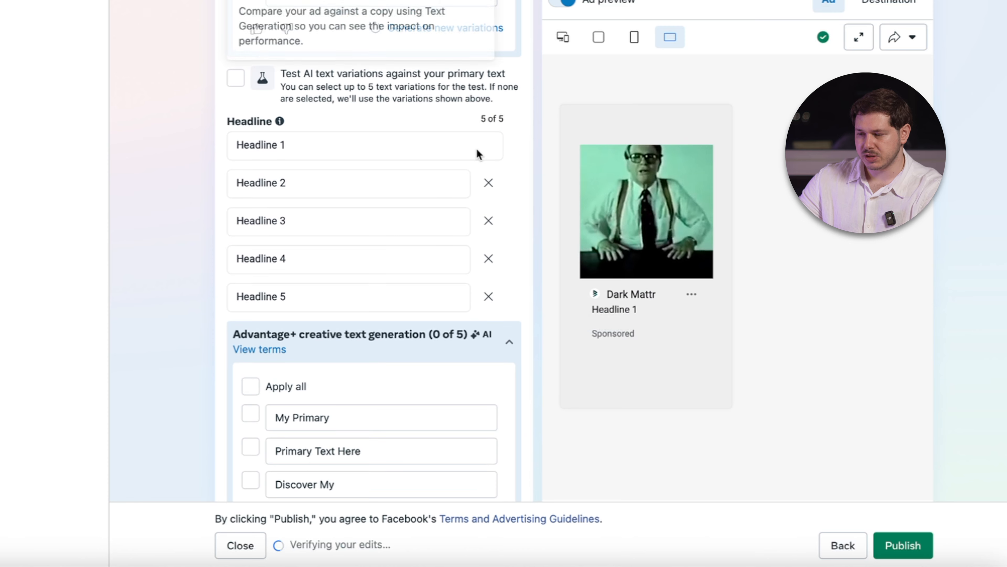
scroll(262, 206, up, 2)
Leave the description empty and set the ad's call to action to Download.
scroll(262, 205, down, 11)
scroll(261, 204, down, 3)
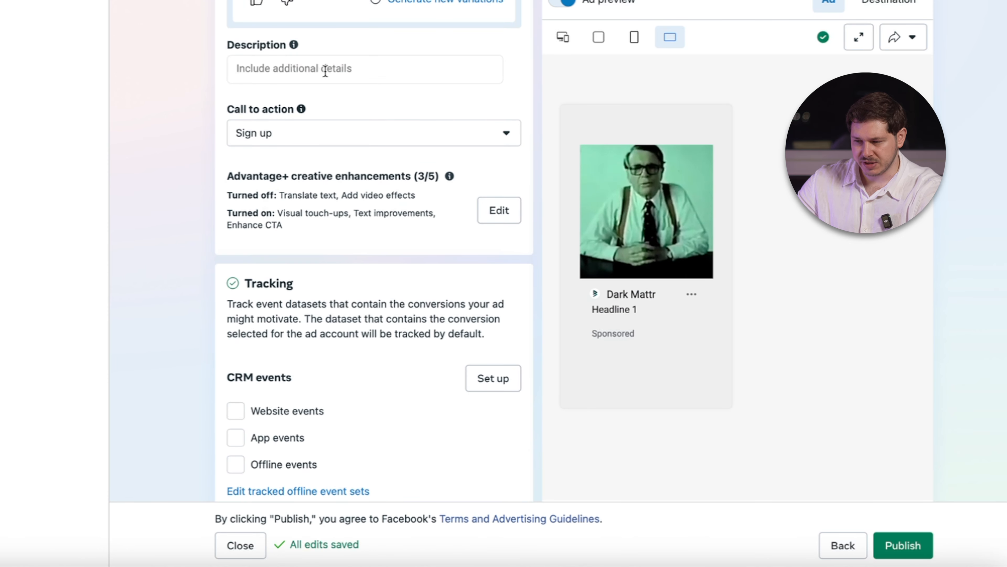
click(305, 142)
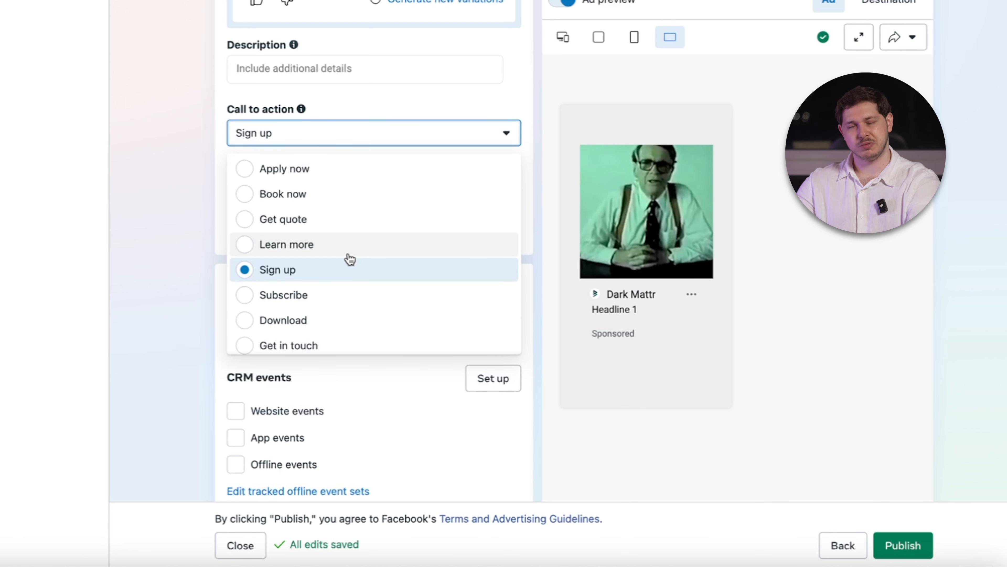
click(395, 326)
scroll(322, 59, up, 15)
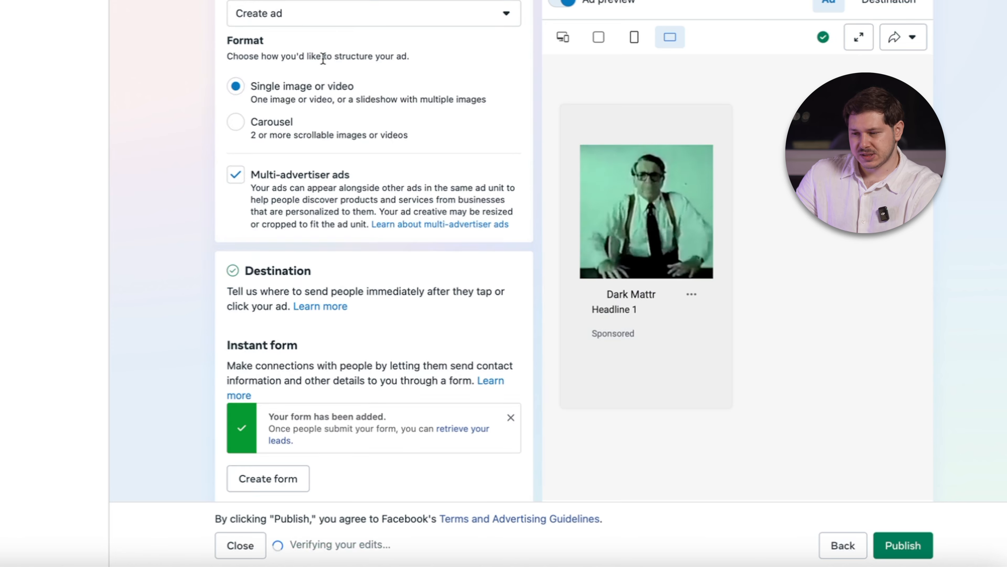
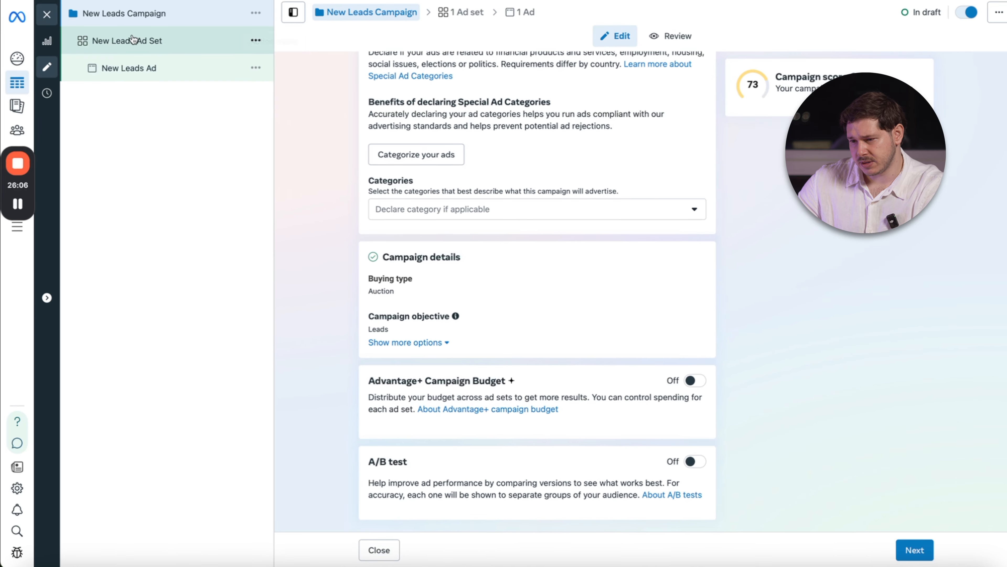
Open the New Leads Ad Set and change its conversion location to Website.
click(131, 52)
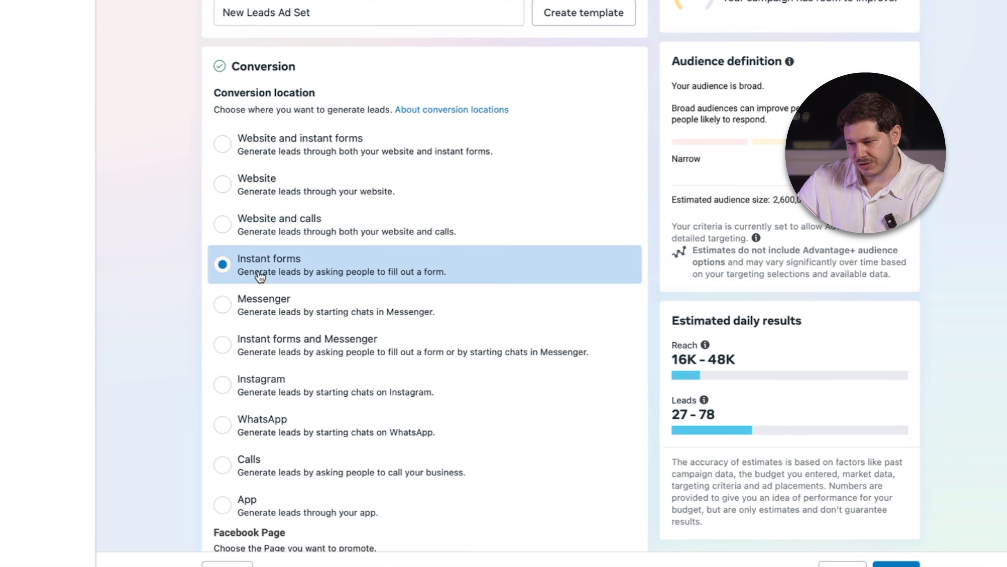
click(227, 192)
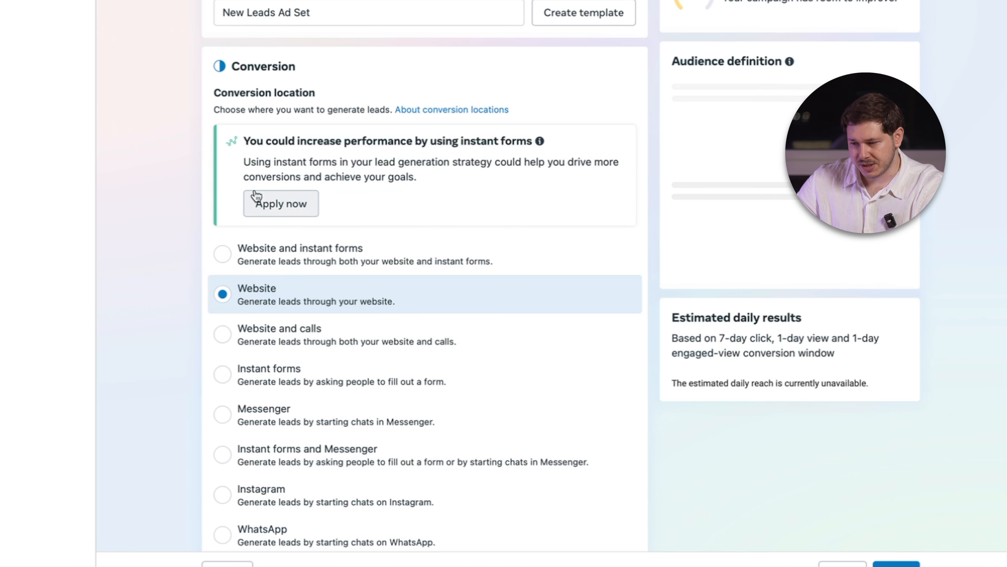
scroll(269, 187, down, 2)
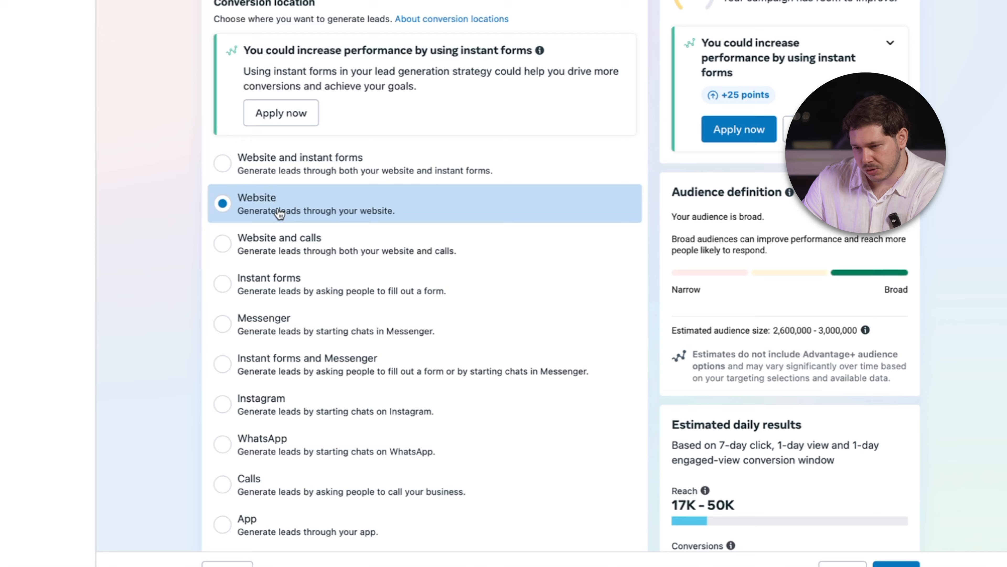
scroll(279, 214, down, 10)
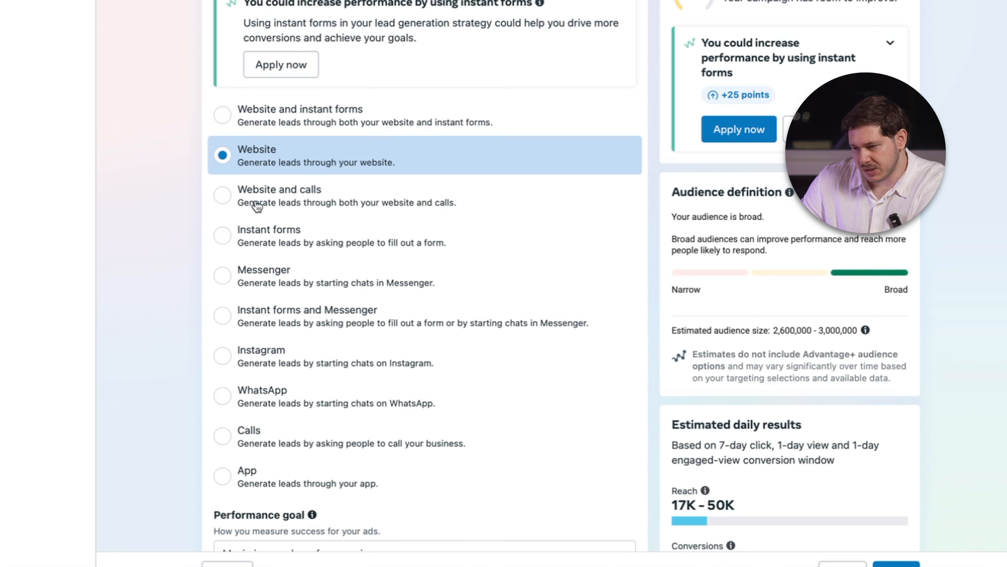
Use Soie.store Pixel as the ad set's dataset and set the conversion event to Lead.
click(304, 247)
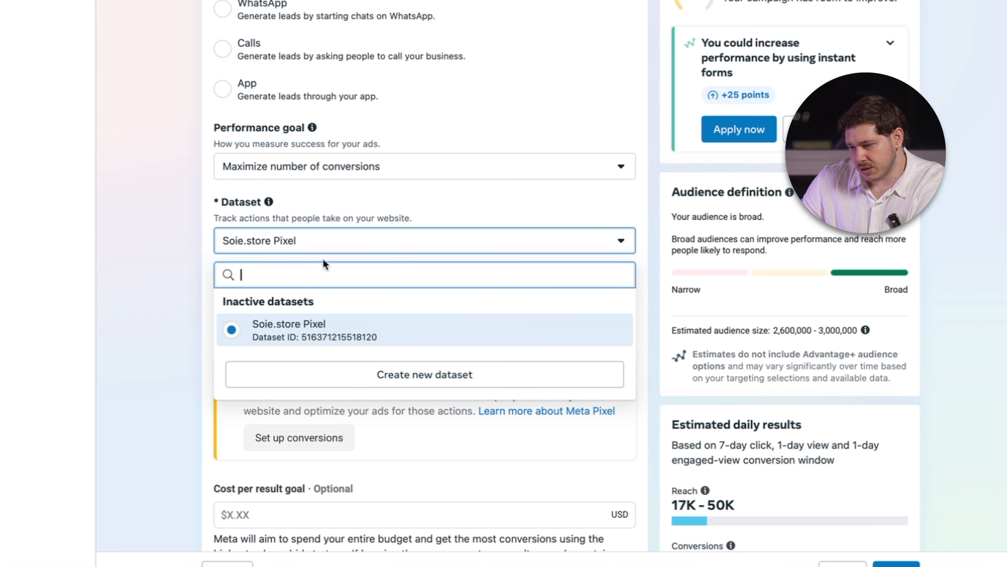
click(316, 335)
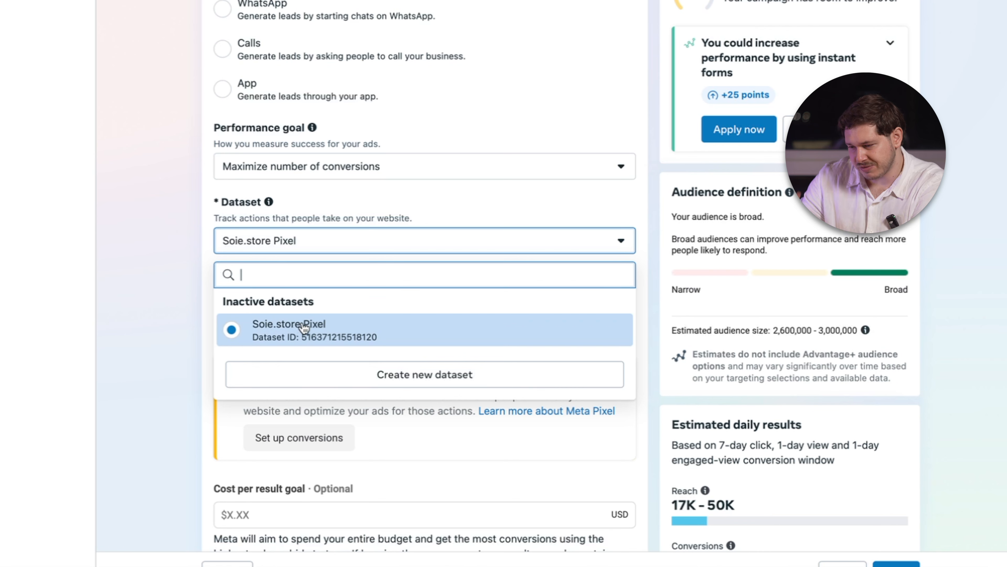
click(294, 245)
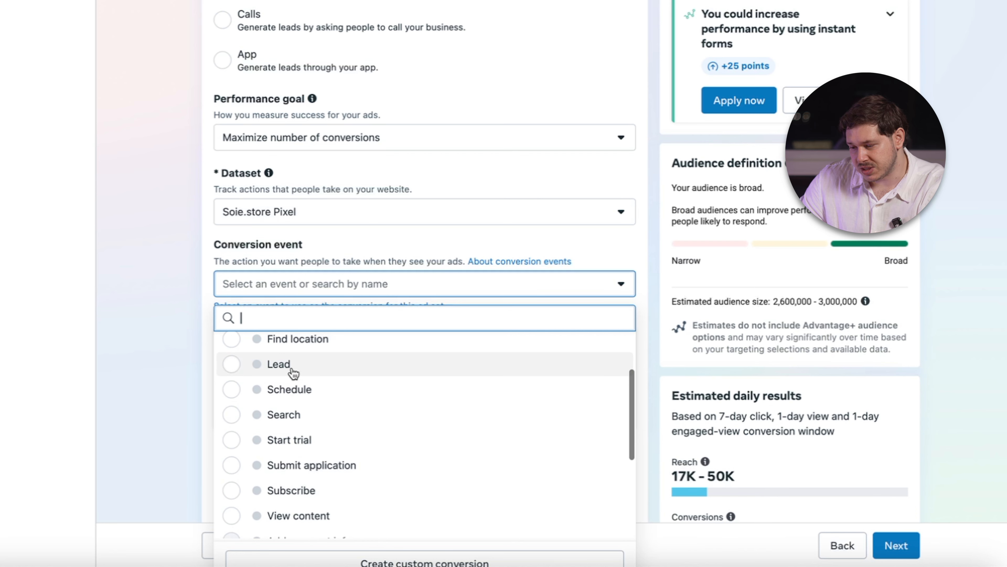
click(234, 364)
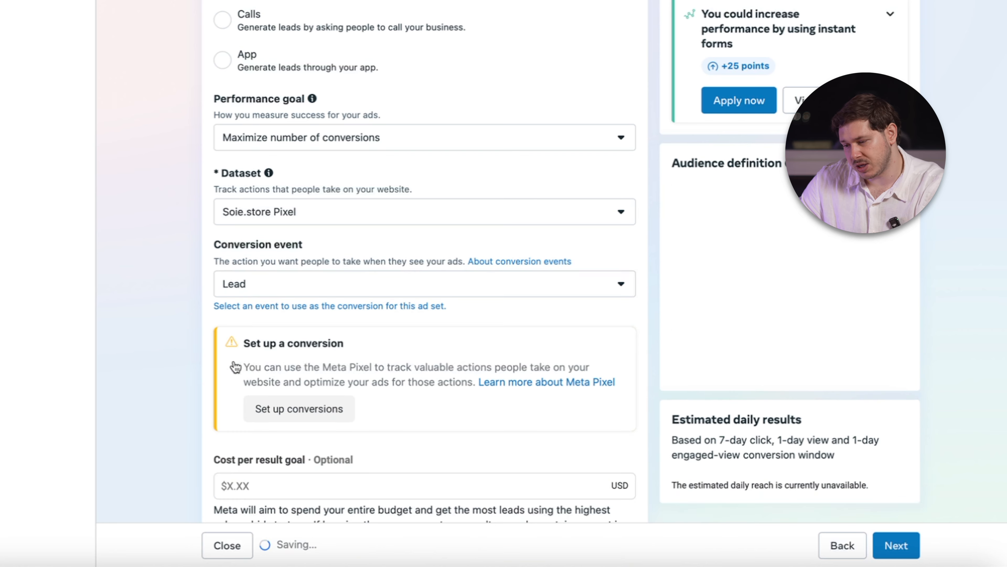
scroll(357, 321, down, 6)
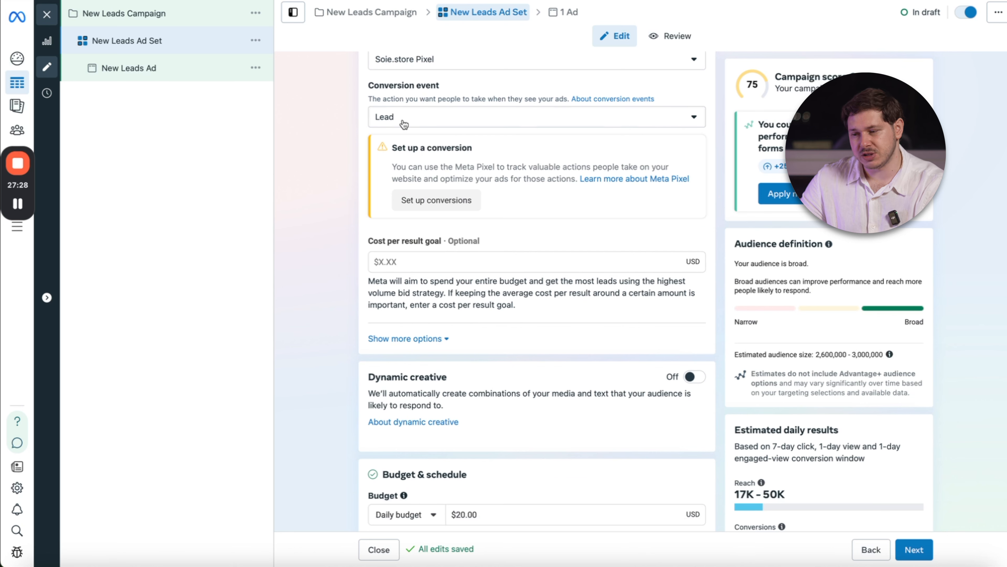
scroll(384, 115, up, 1)
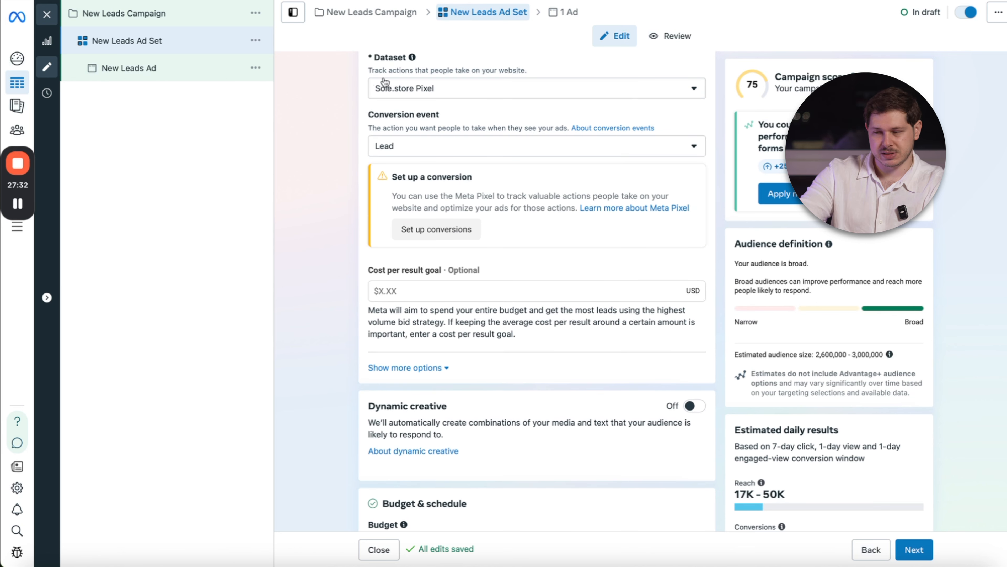
scroll(384, 82, up, 1)
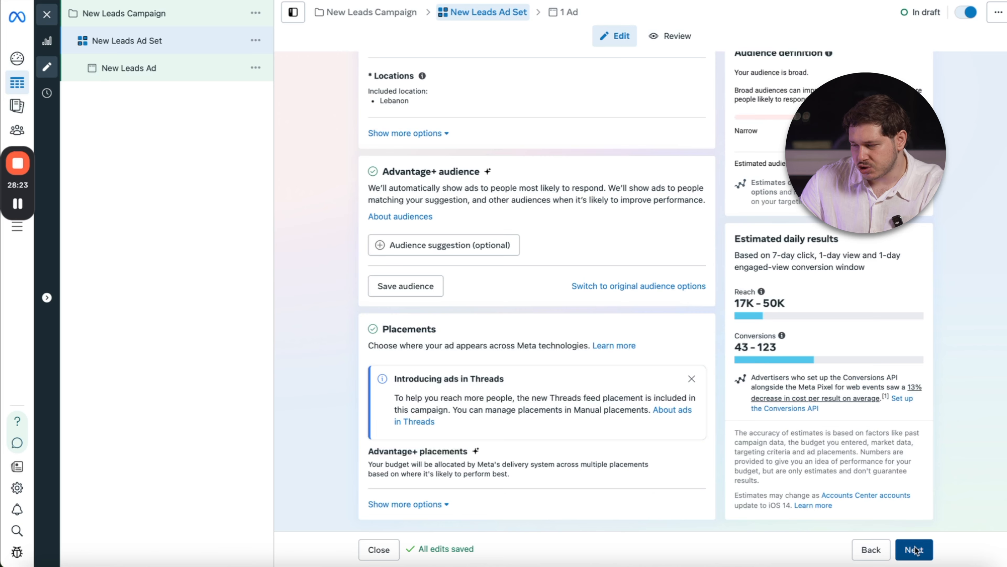
Proceed to the New Leads Ad and change its Facebook Page to Dark Mattr.
scroll(450, 210, down, 2)
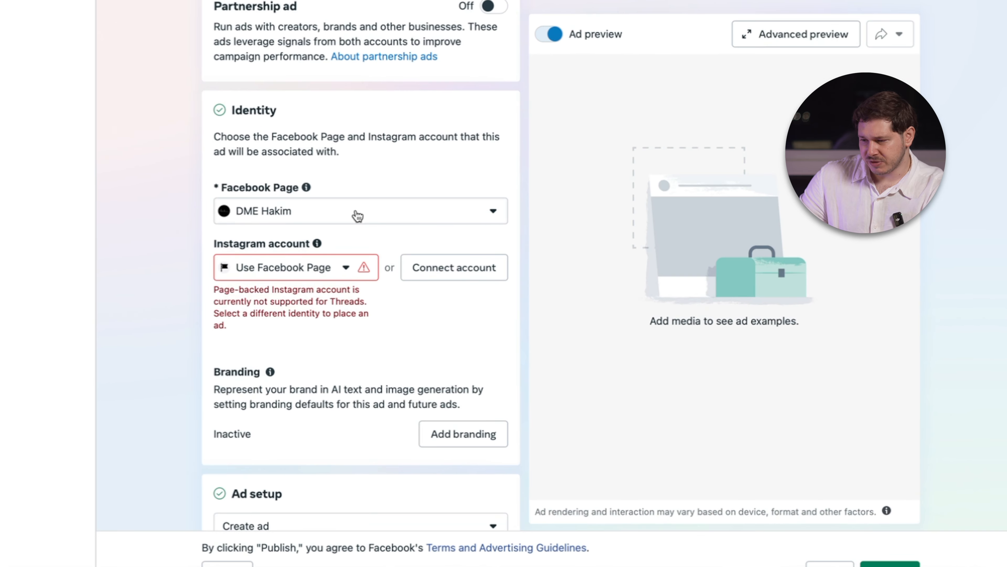
click(482, 306)
text(dark)
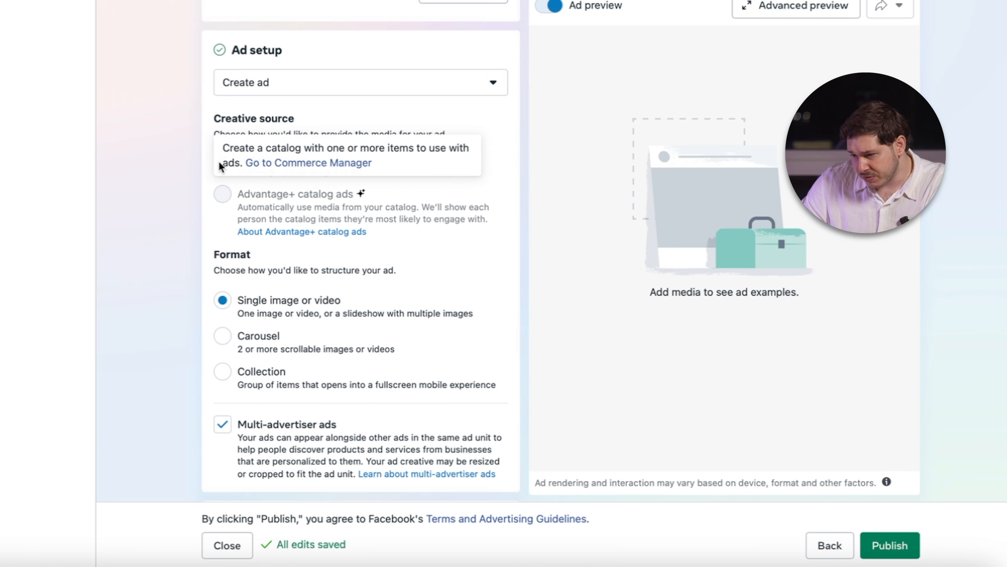
Set the ad's website destination URL to darkmattr.co/dirty-little-secrets, with no browser add-on.
scroll(313, 365, down, 5)
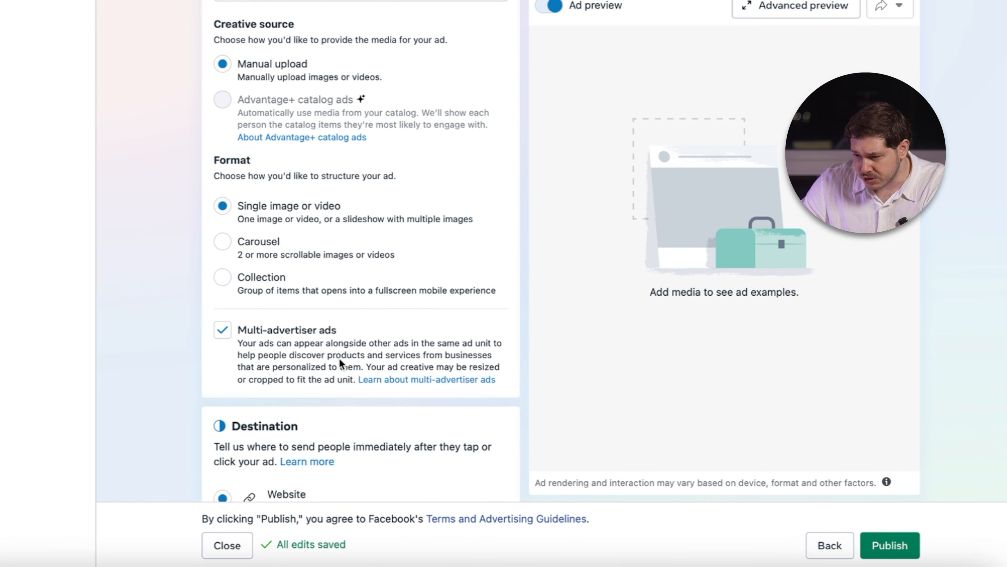
scroll(286, 353, down, 3)
scroll(286, 353, up, 1)
scroll(285, 352, down, 7)
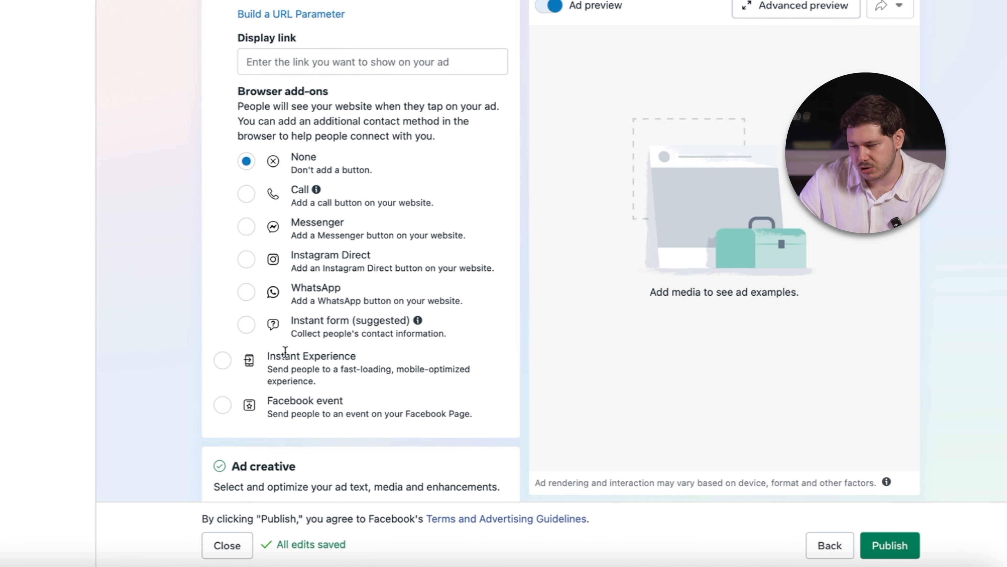
scroll(285, 352, up, 1)
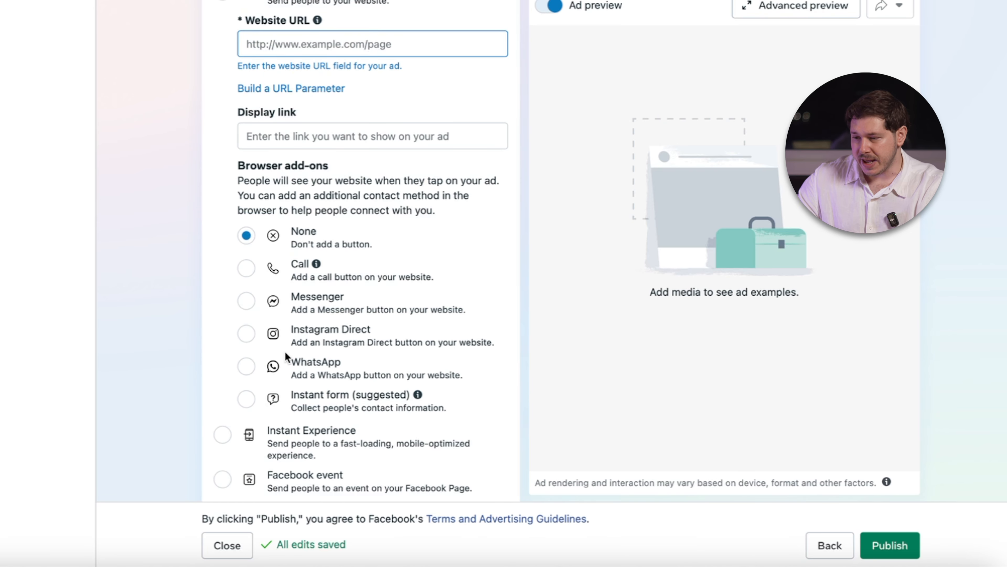
scroll(294, 26, up, 2)
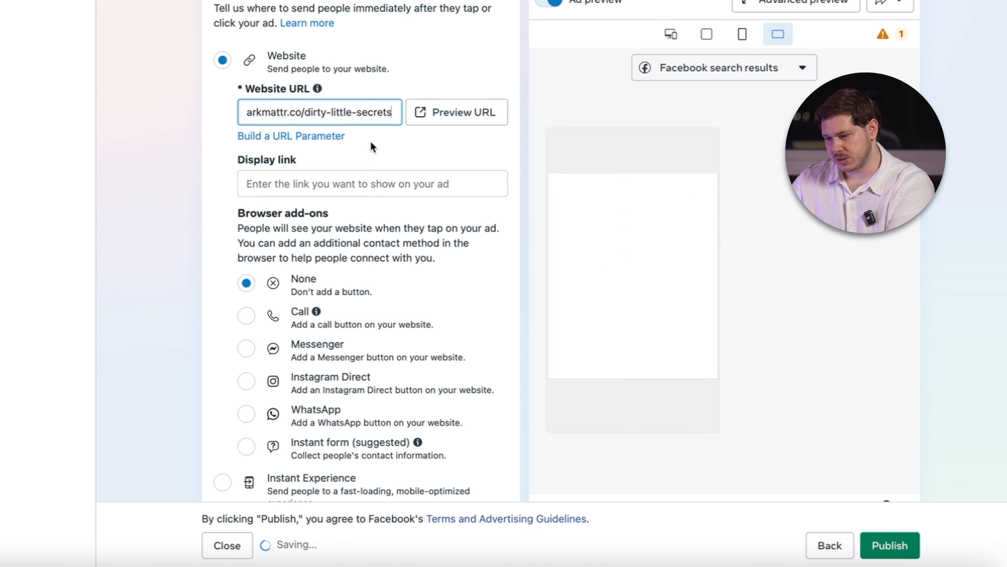
click(395, 142)
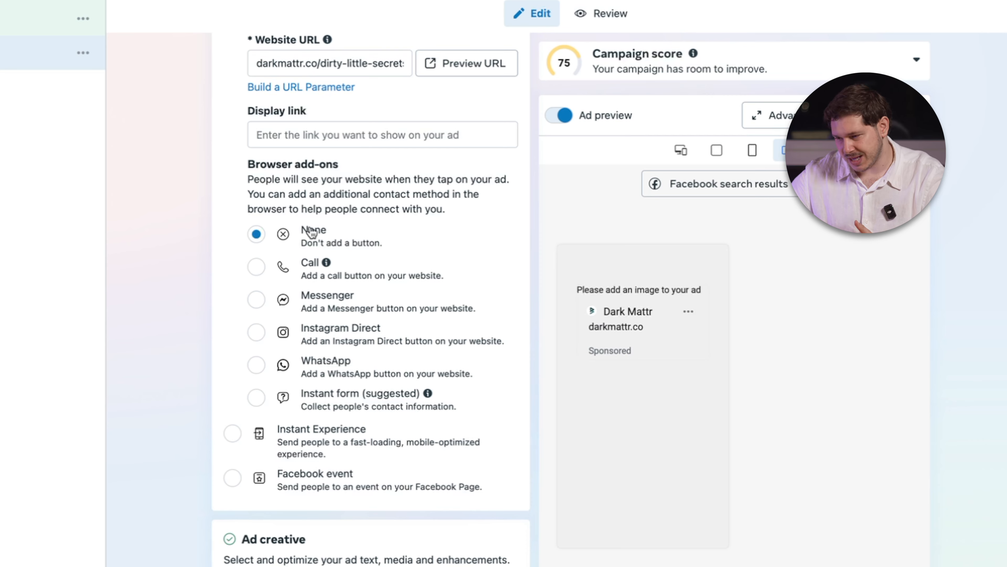
Set up a video ad creative with the 1080 × 1920 Instagram video, leaving the texts empty and the suggested enhancements off.
scroll(312, 232, down, 10)
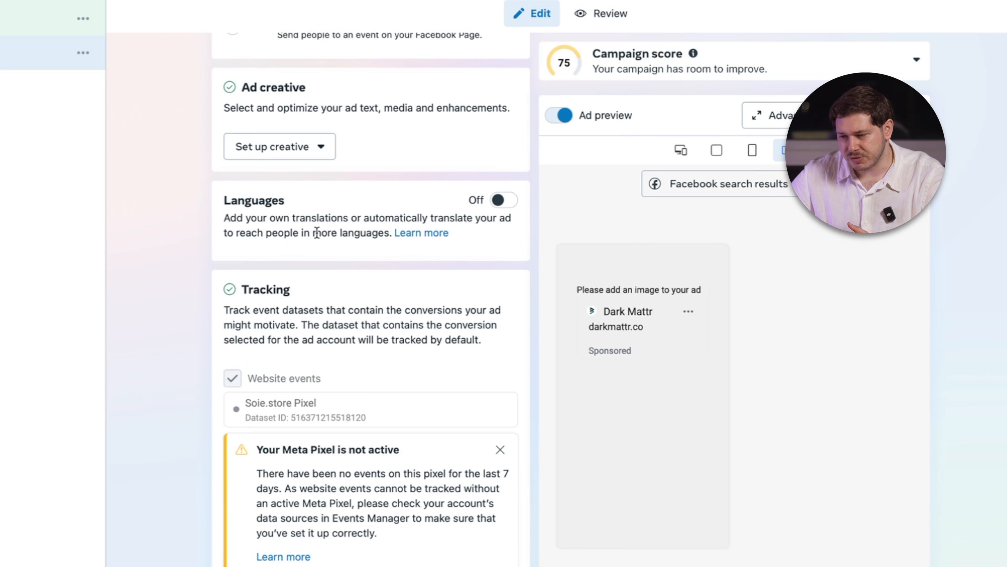
click(323, 151)
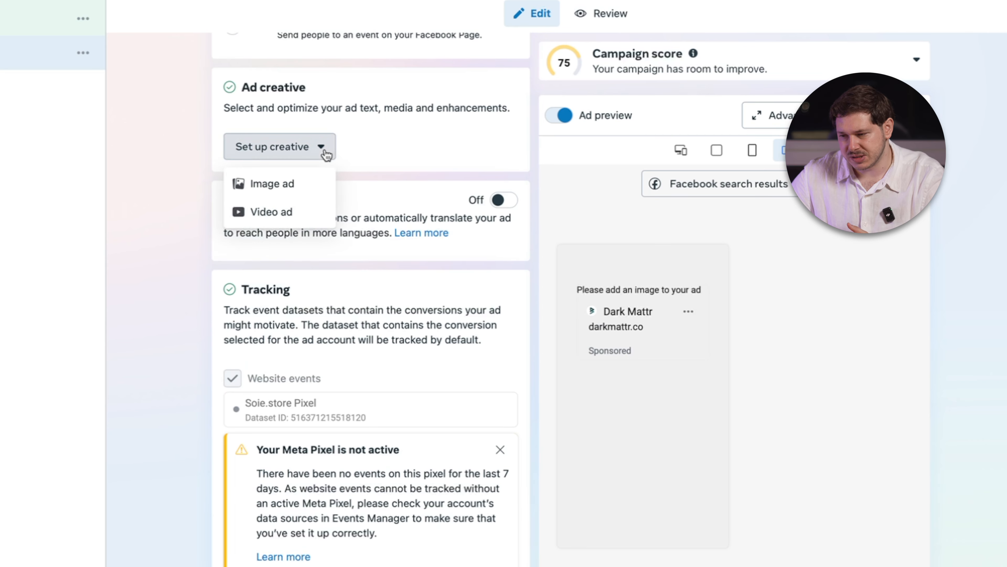
click(291, 216)
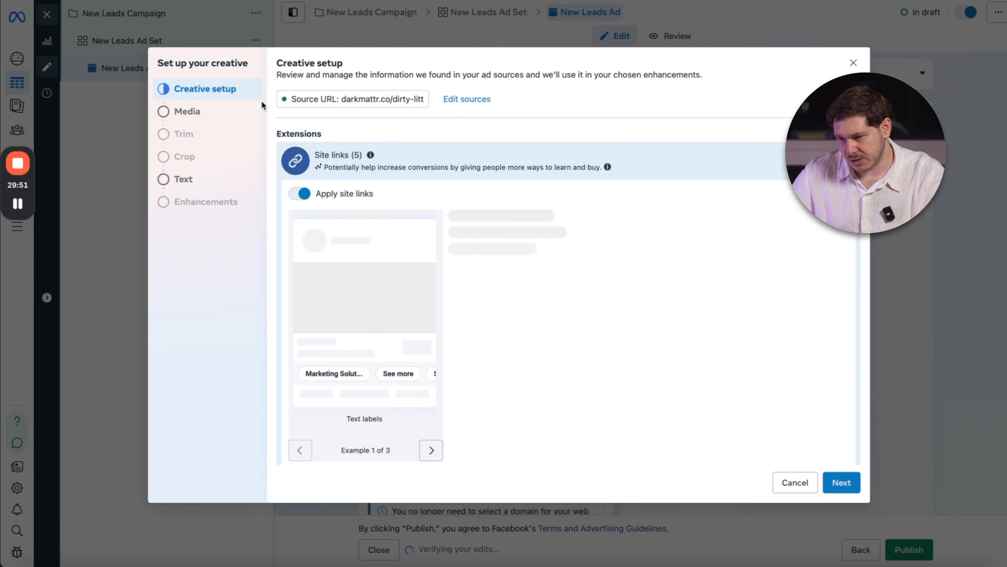
click(201, 118)
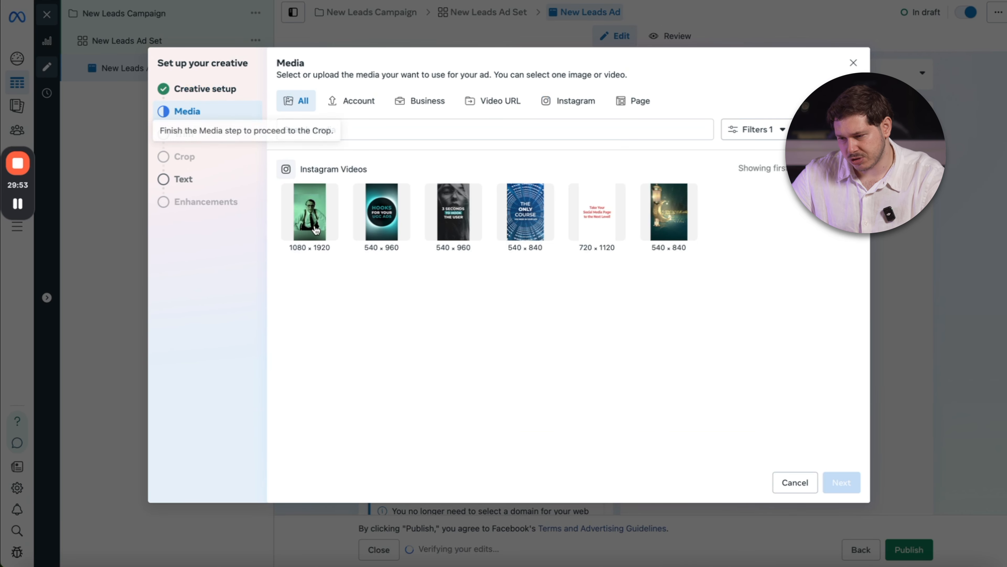
click(842, 483)
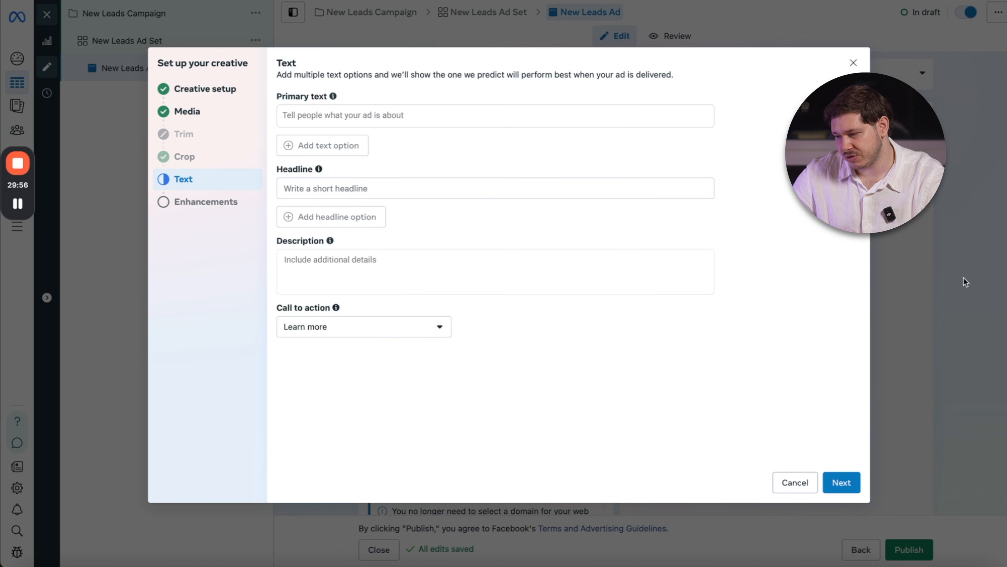
click(835, 482)
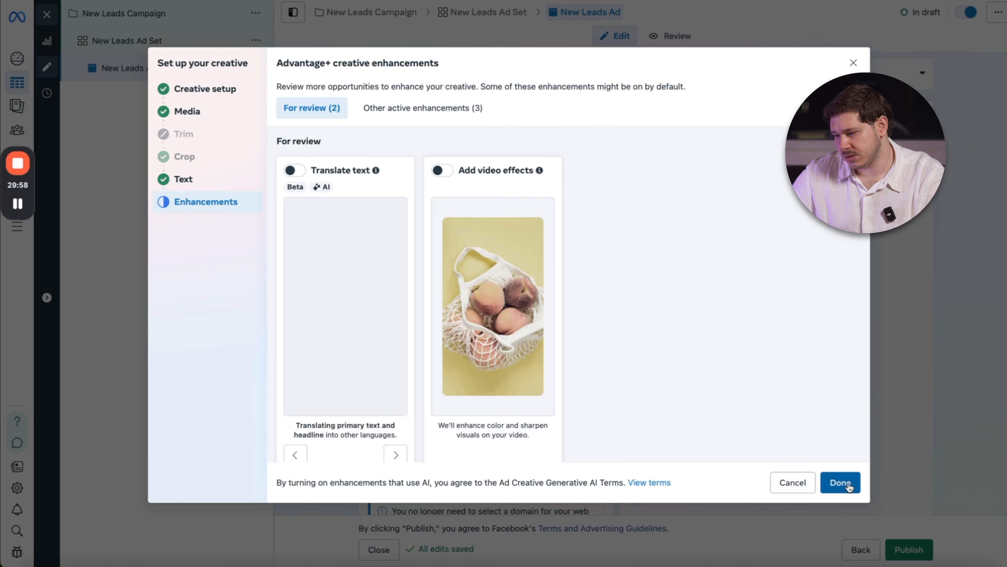
click(839, 482)
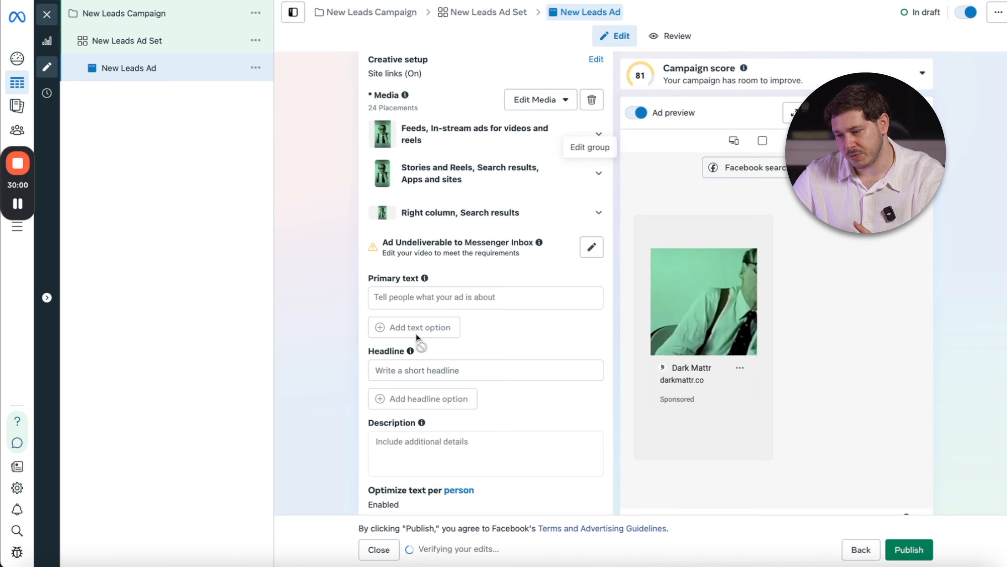
Enter "primary text 1" as the ad's primary text.
click(416, 342)
text(pri)
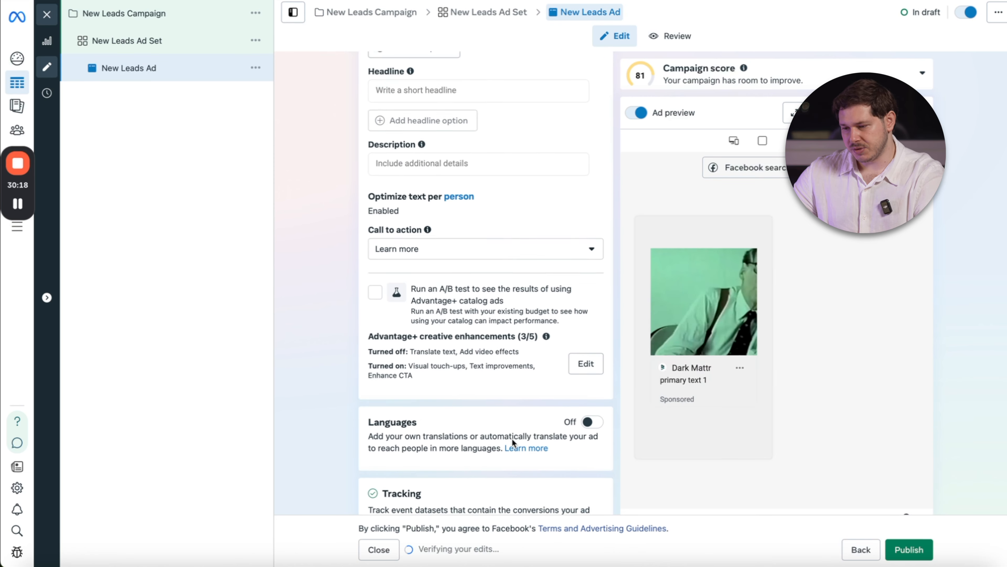
scroll(511, 438, down, 2)
scroll(512, 438, up, 2)
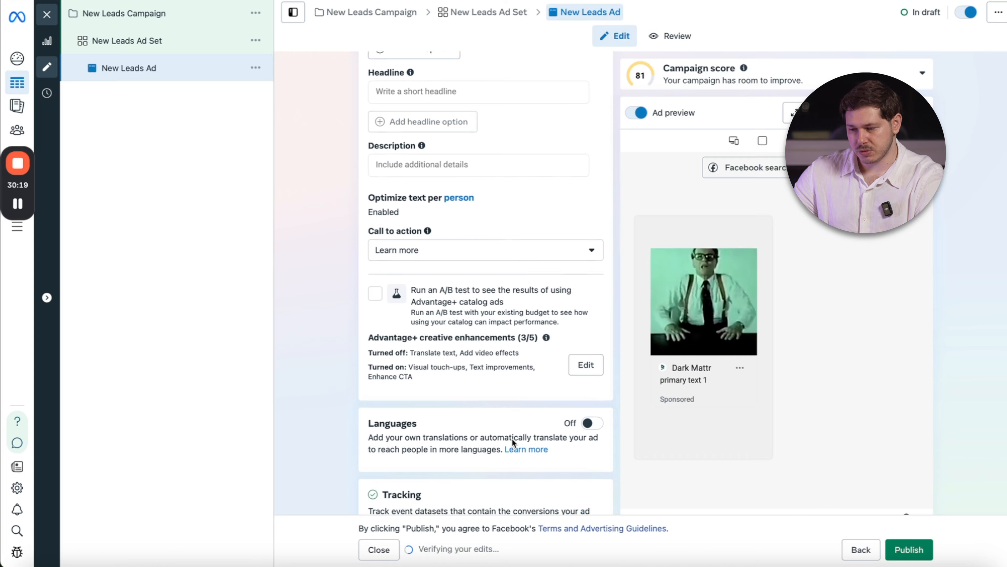
Start building a URL parameter in the ad's tracking section, with {{placement}} as the campaign source.
scroll(512, 438, down, 10)
scroll(461, 425, down, 2)
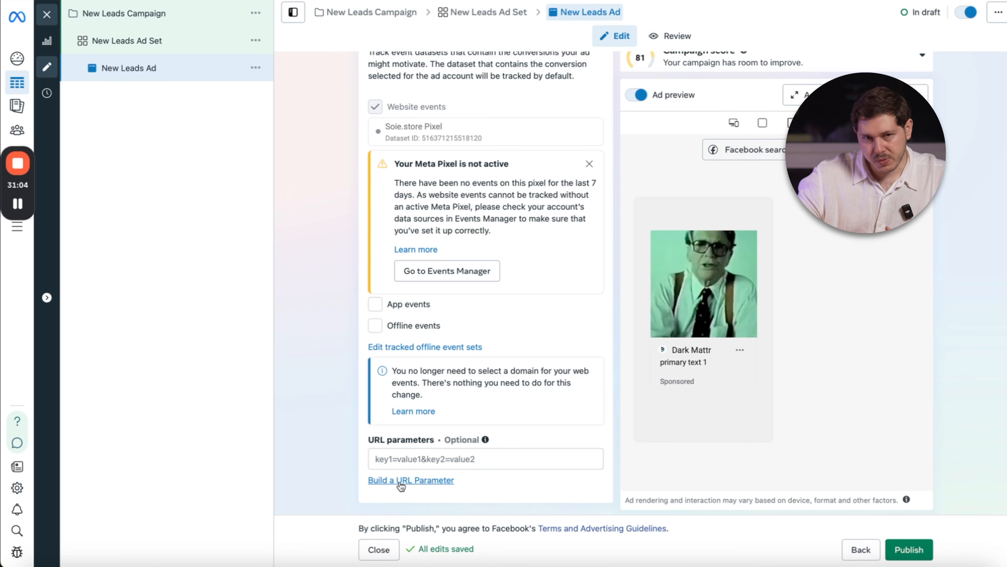
click(416, 481)
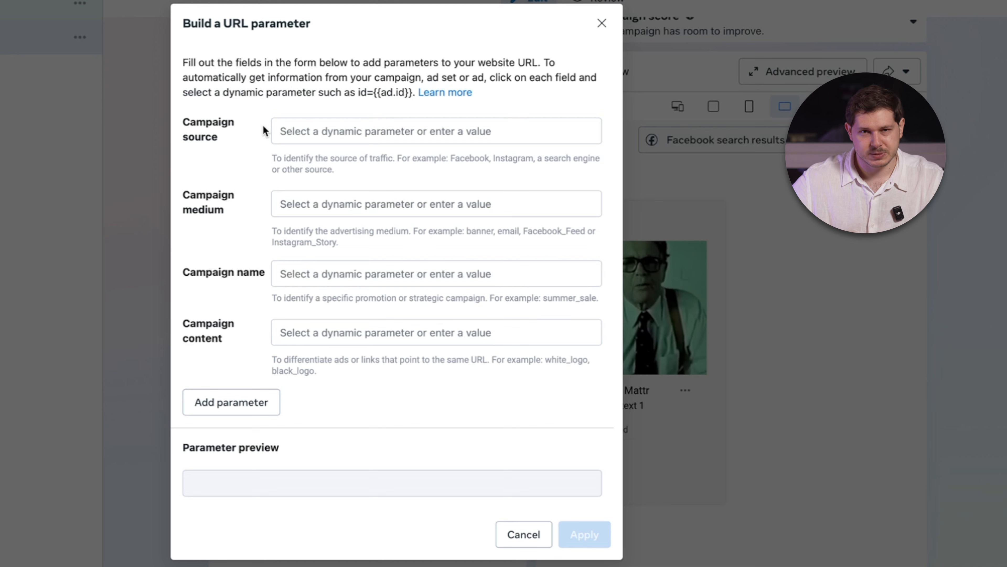
click(319, 128)
click(320, 296)
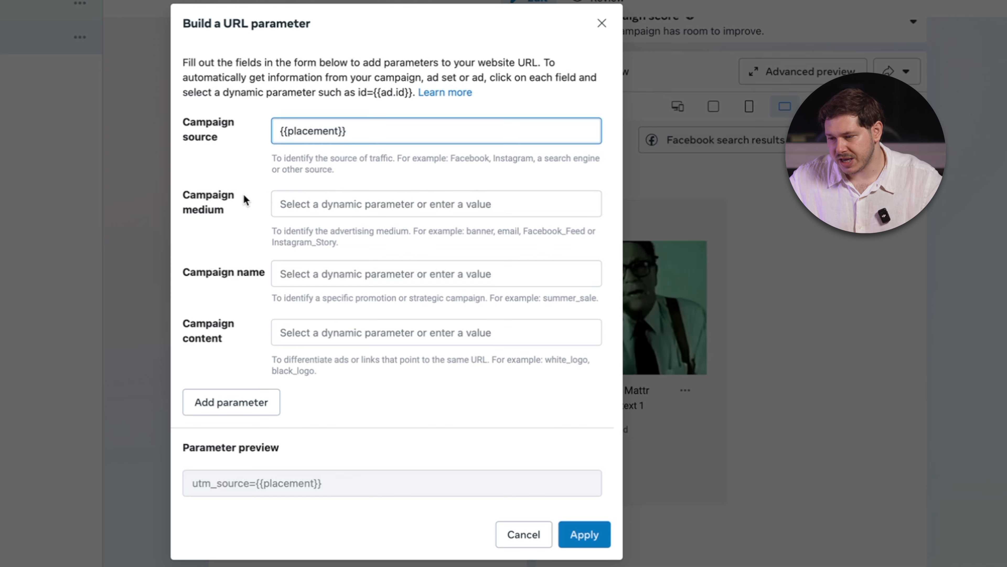
Set the URL parameter's campaign medium to {{ad.name}} and its campaign name to {{campaign.name}}.
click(311, 207)
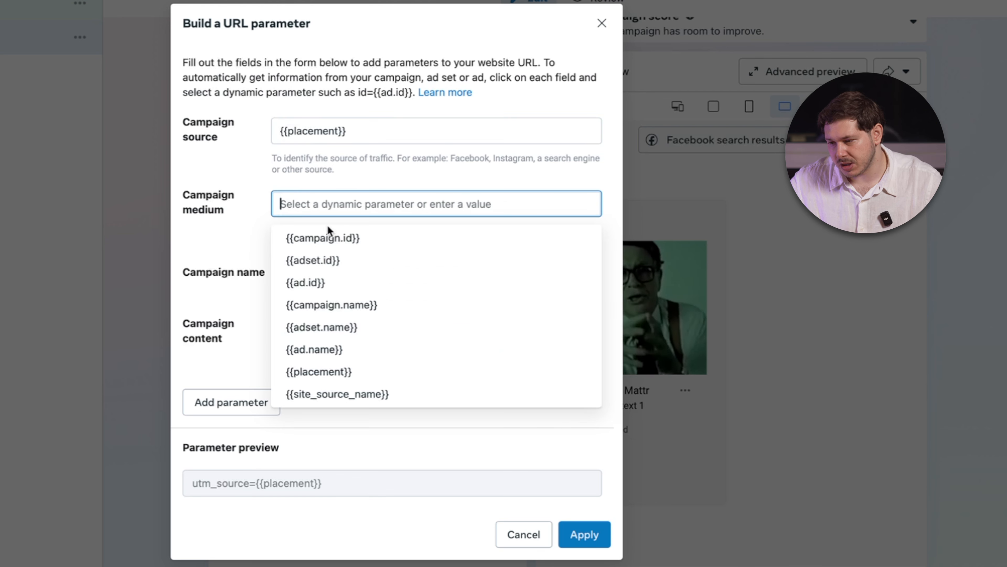
click(346, 350)
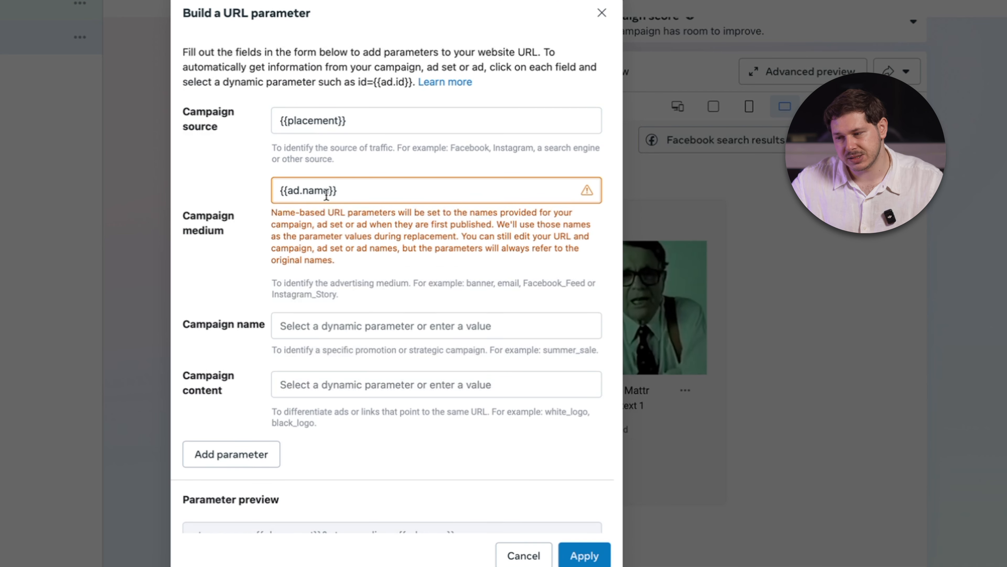
click(315, 326)
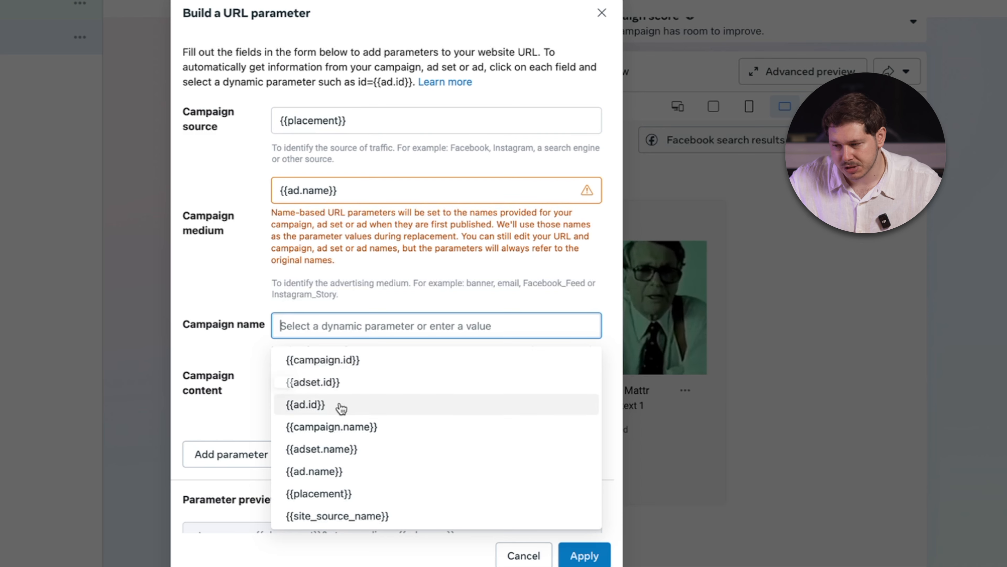
click(353, 426)
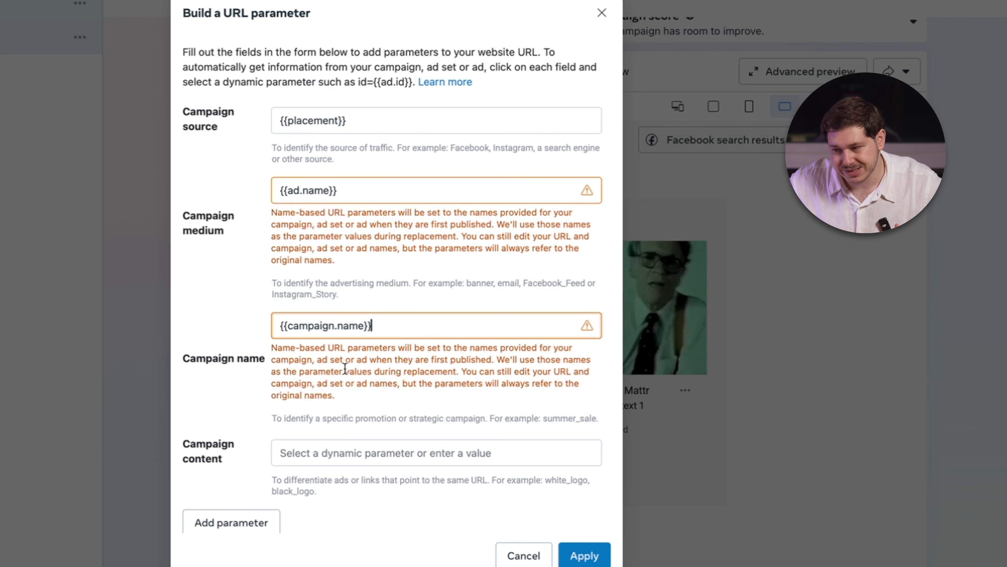
scroll(397, 376, down, 3)
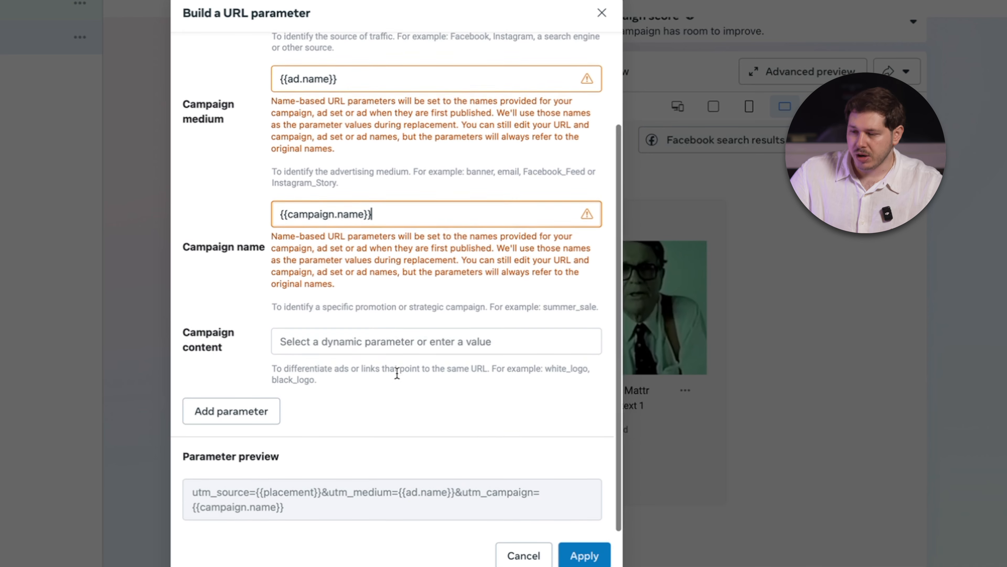